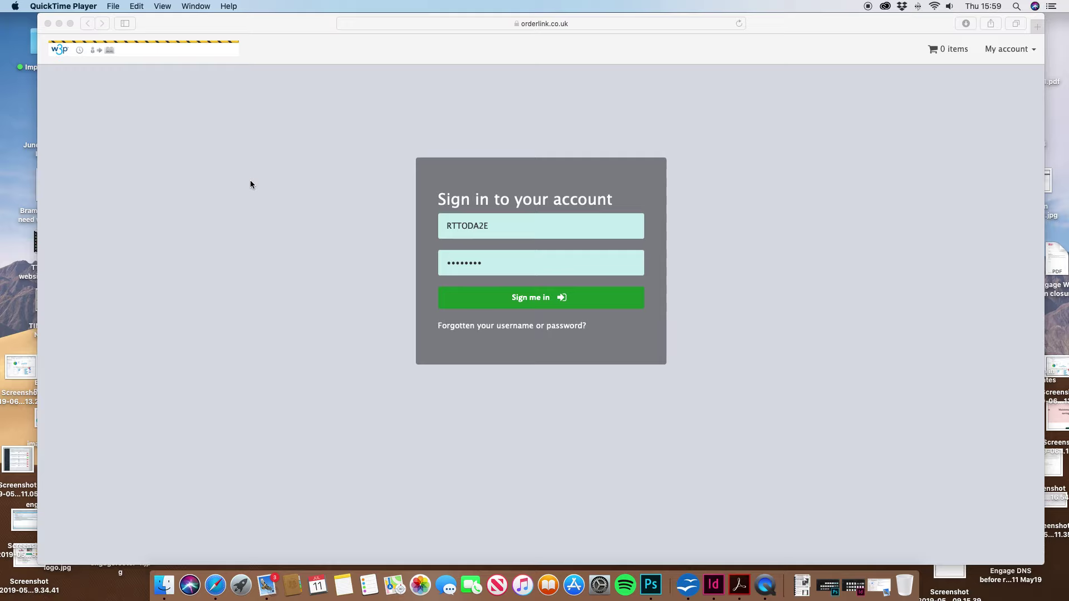
Sign in to Orderlink and decline Safari's offer to save the password
left_click(518, 299)
left_click(573, 91)
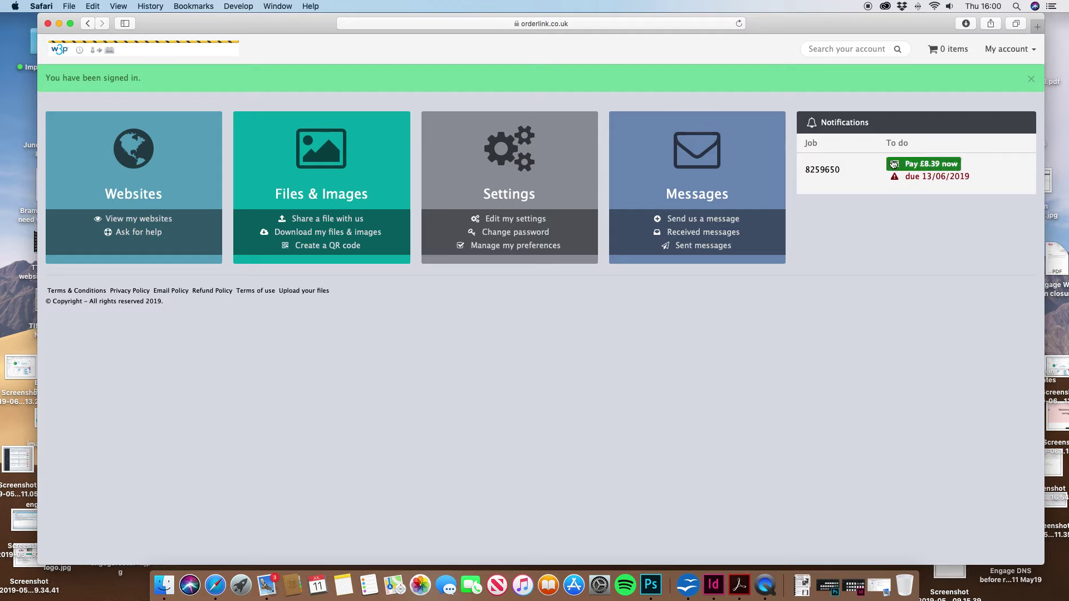
Open the Websites list and edit the Parents and Carers Together (PACT) site
left_click(139, 163)
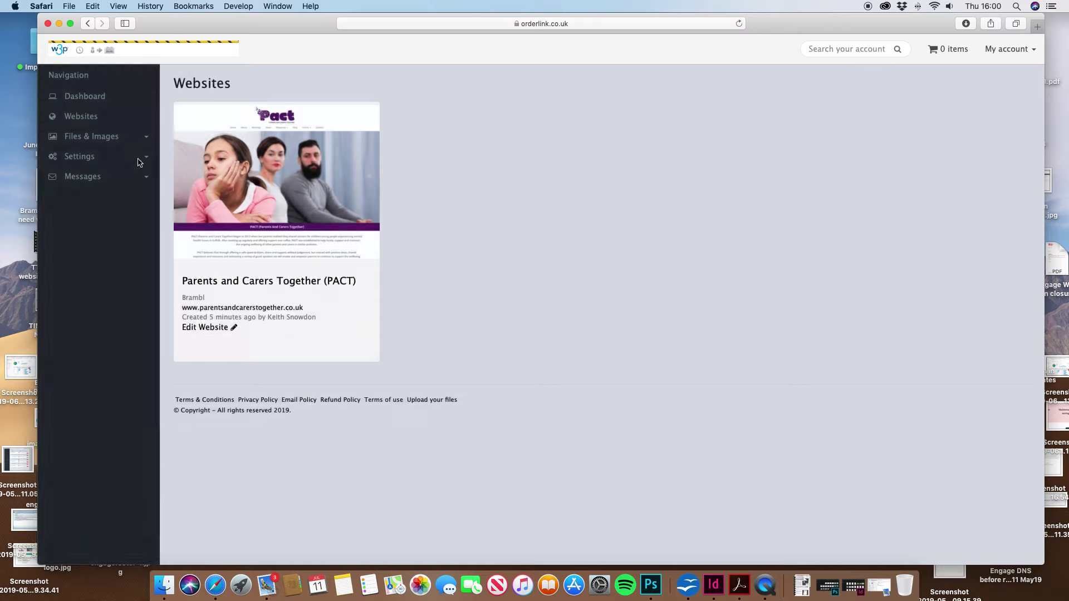
mouse_move(244, 170)
left_click(212, 328)
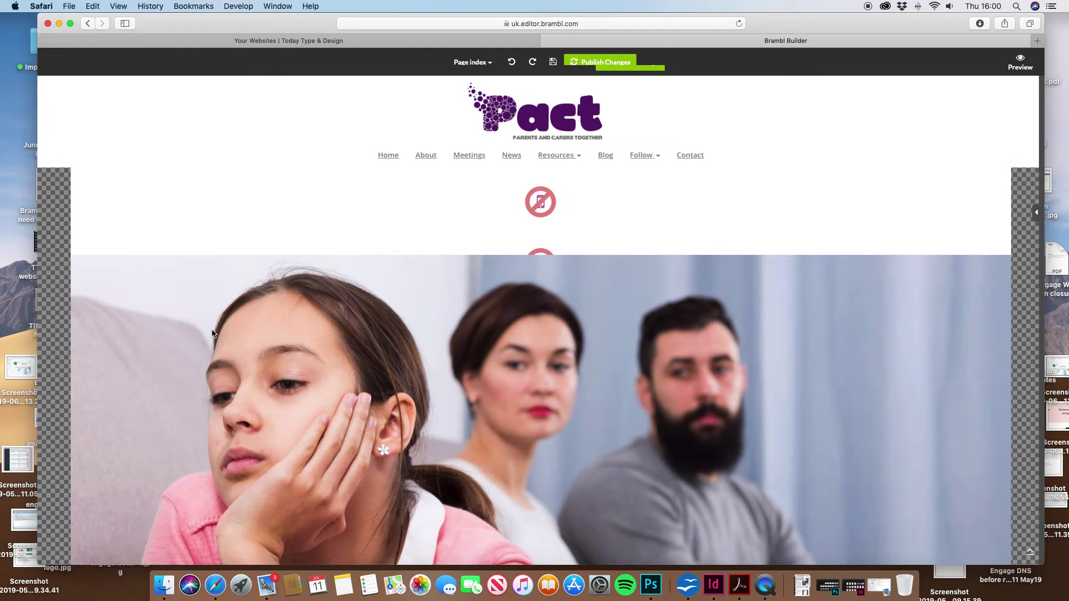
Scroll past the home page photo slider to the PACT intro text and social icons
scroll(315, 256, "down", 2)
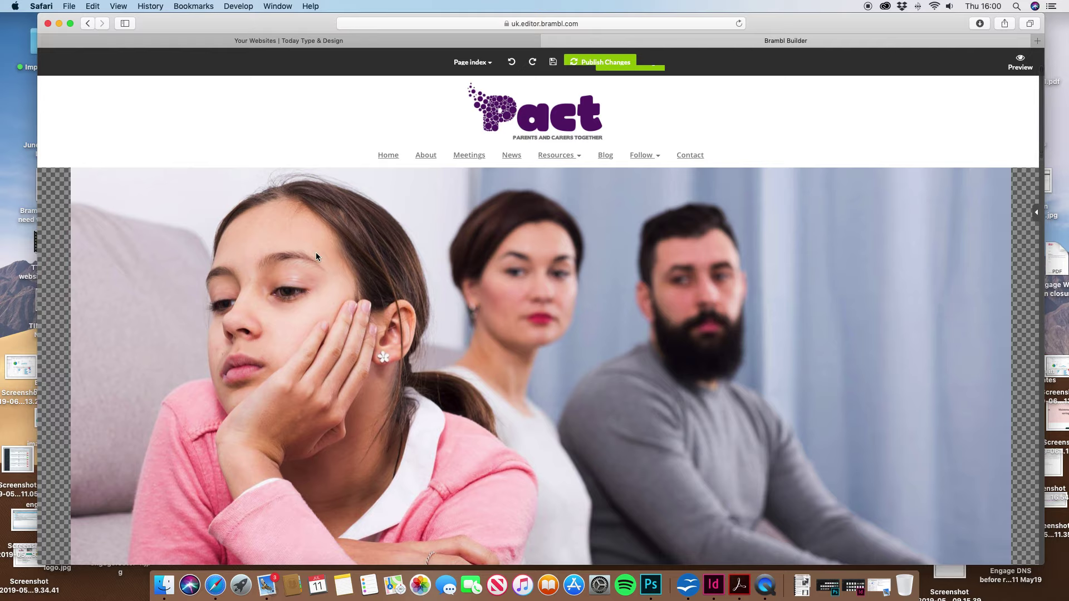
scroll(316, 256, "up", 2)
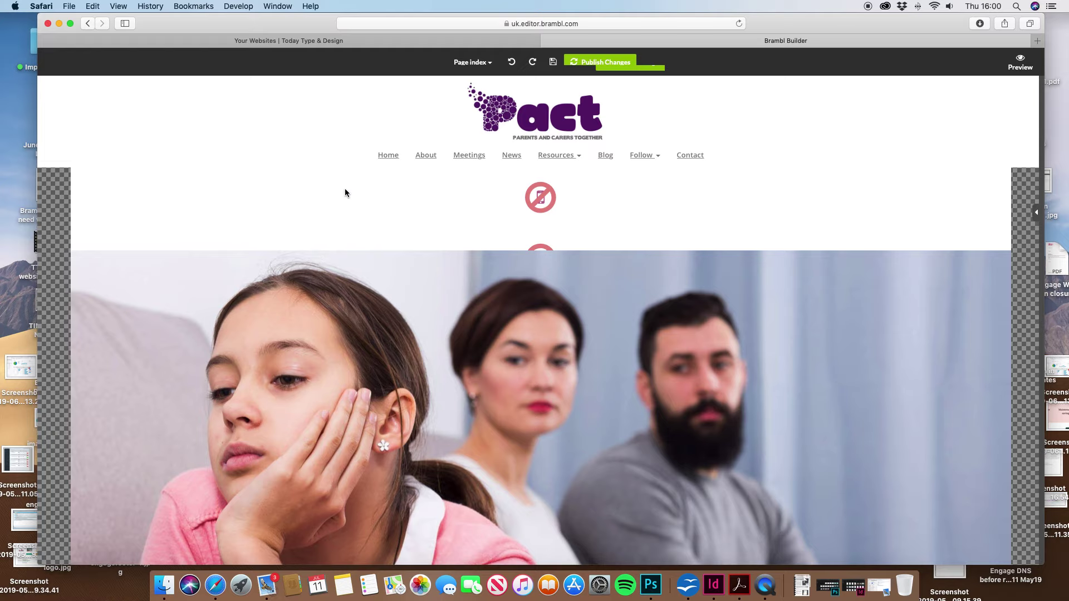
scroll(345, 189, "down", 6)
scroll(346, 193, "up", 5)
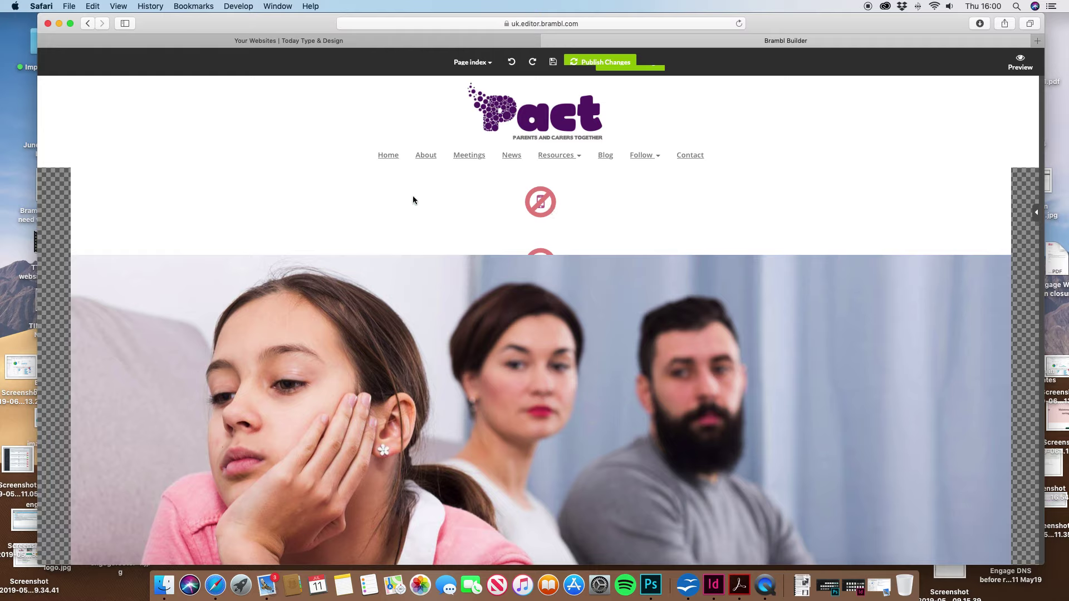
scroll(412, 195, "down", 10)
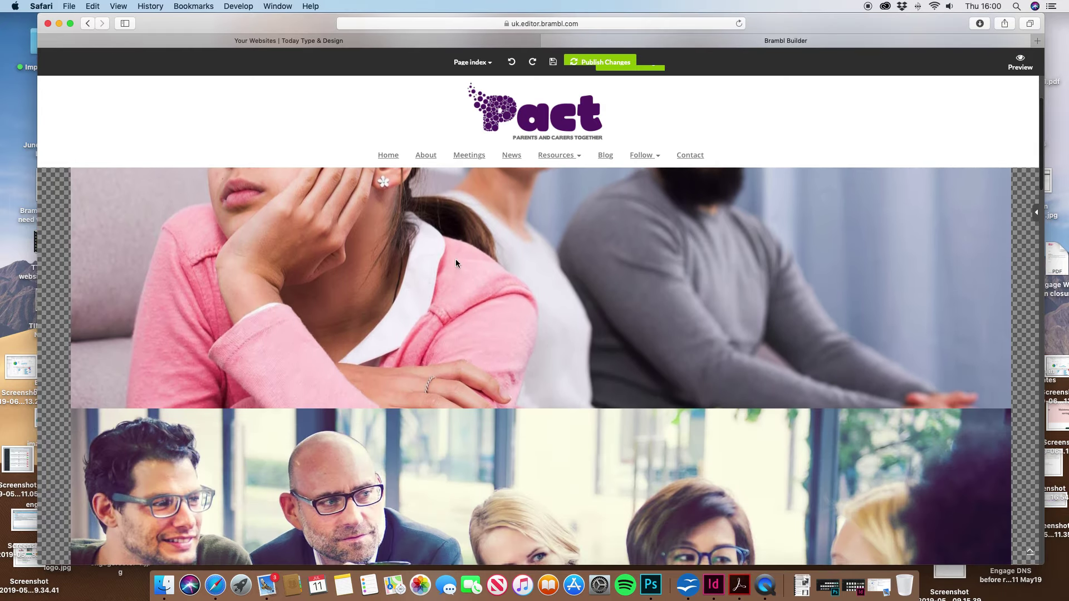
scroll(513, 365, "down", 15)
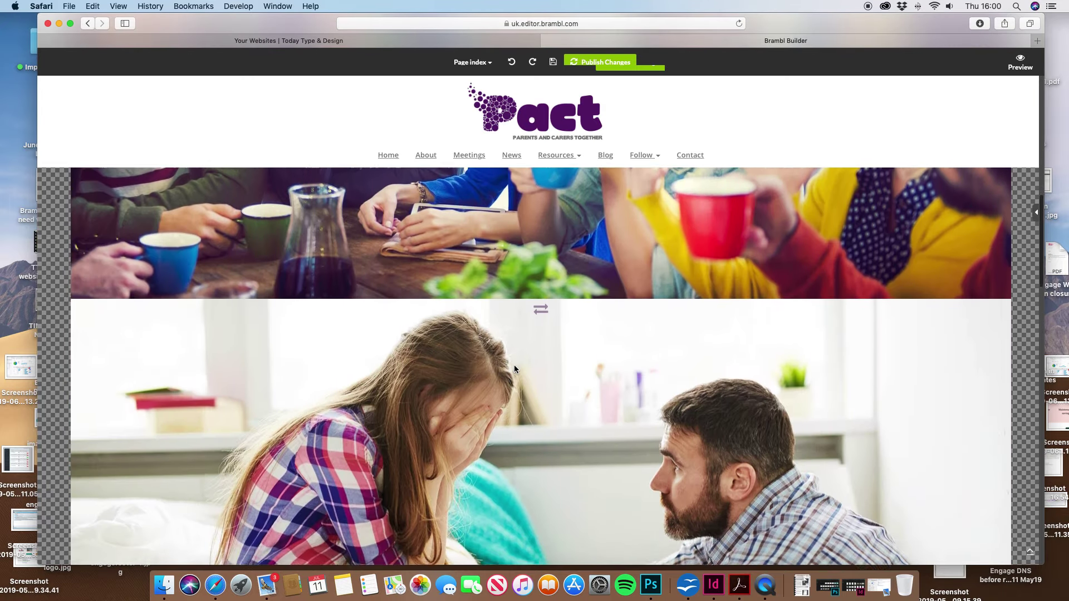
scroll(513, 365, "down", 10)
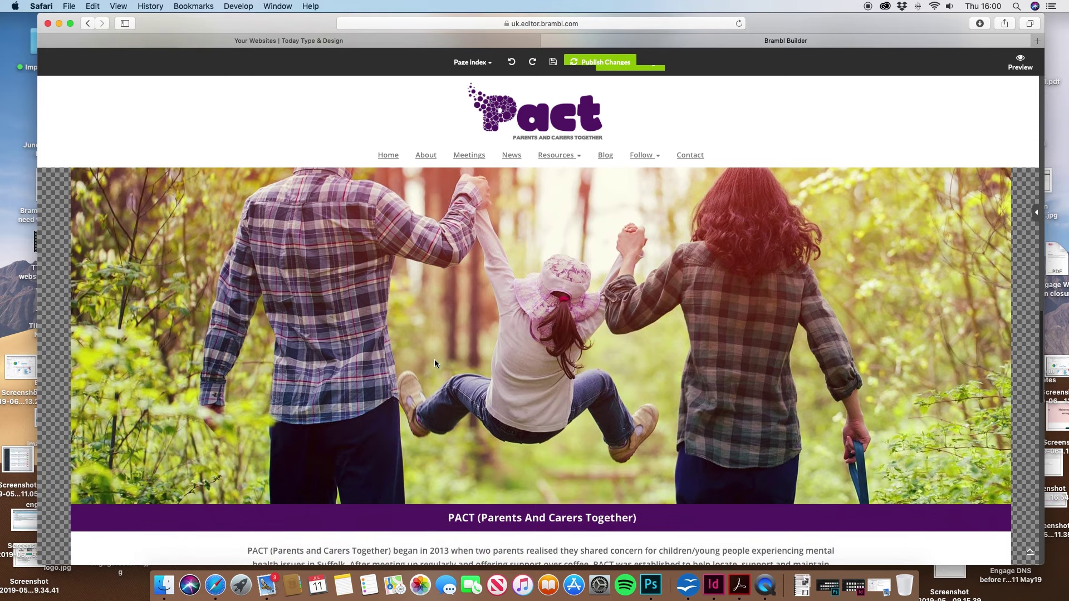
scroll(525, 304, "up", 10)
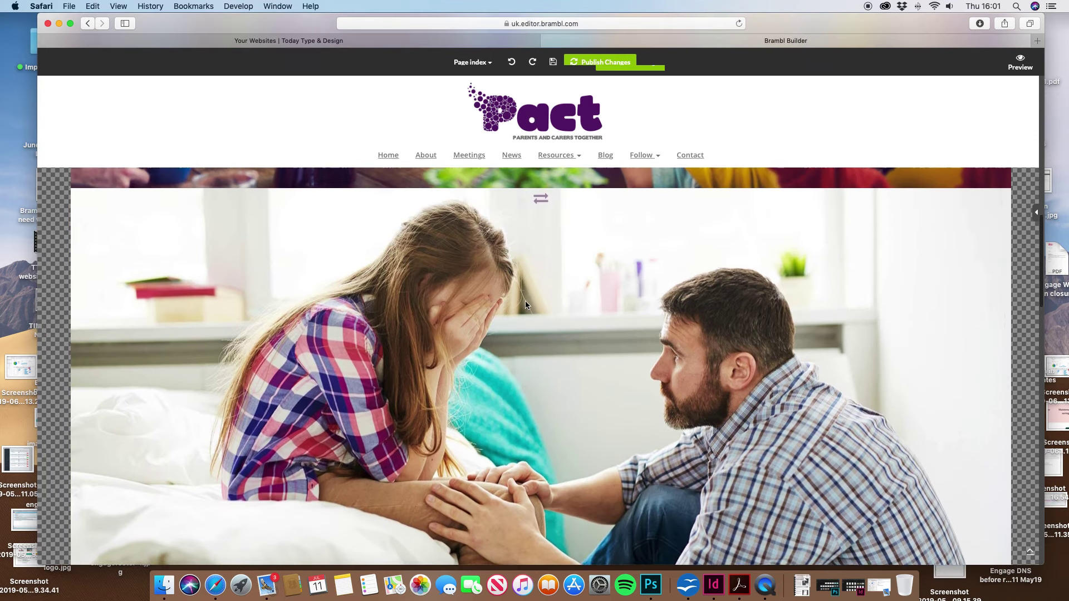
scroll(525, 305, "up", 10)
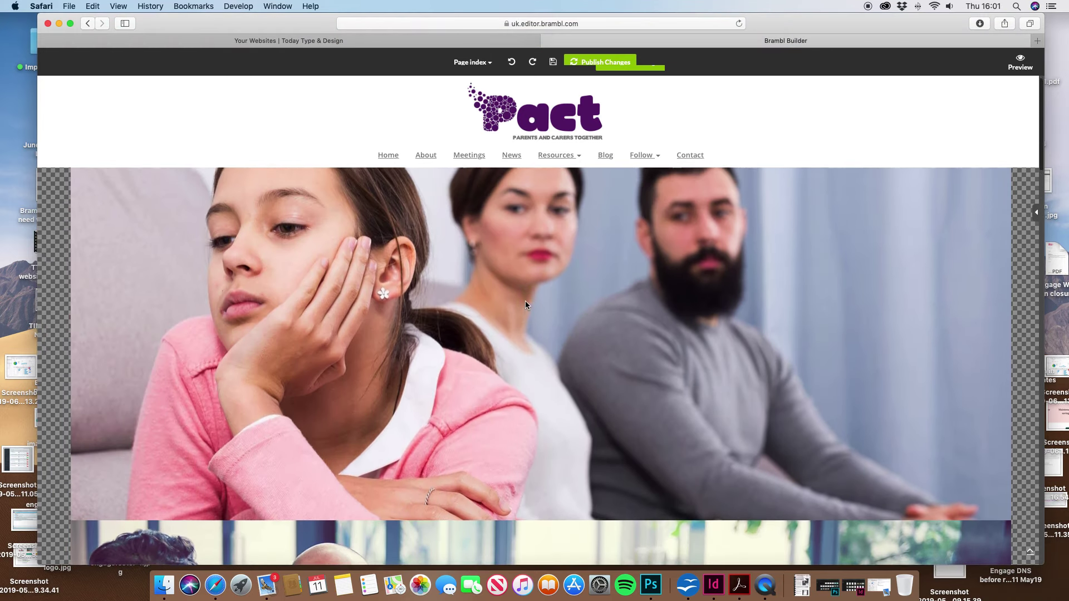
scroll(526, 305, "down", 10)
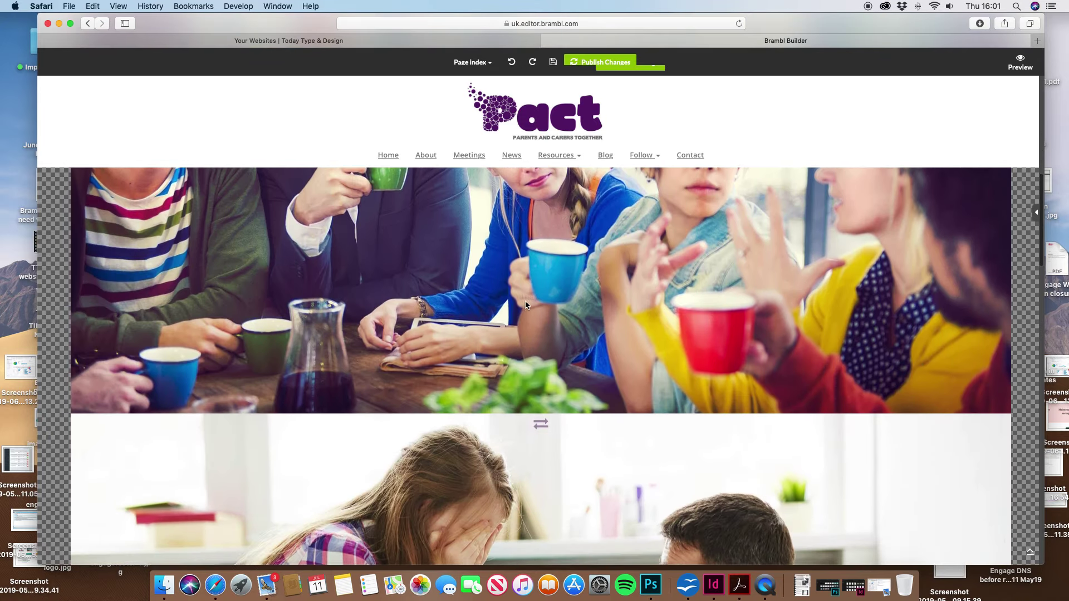
scroll(526, 305, "down", 15)
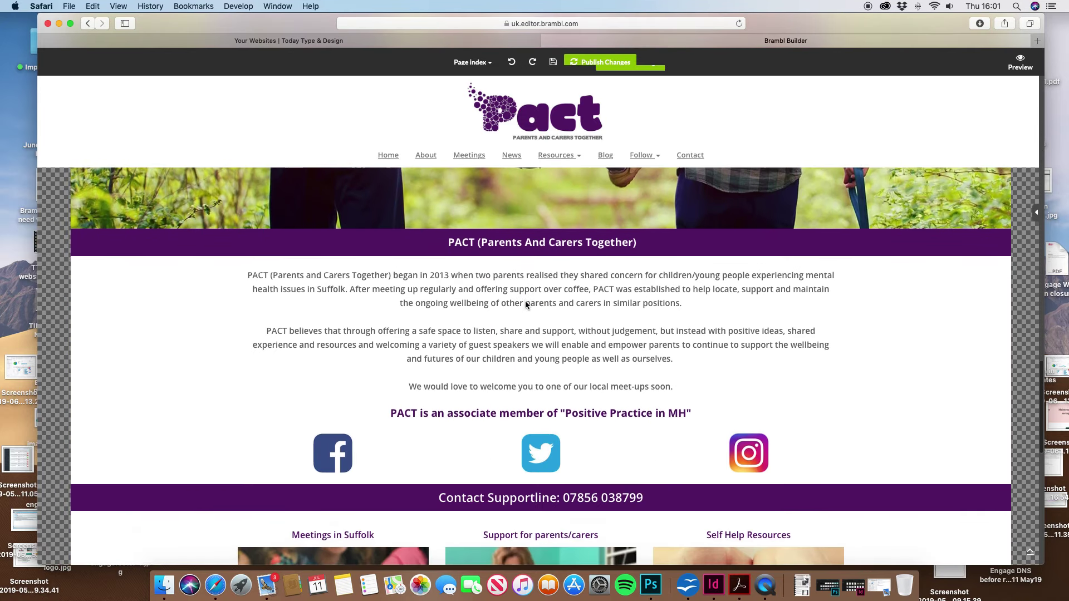
Try overtyping 'Parents' in the PACT heading, then undo to restore the original wording
left_click(495, 250)
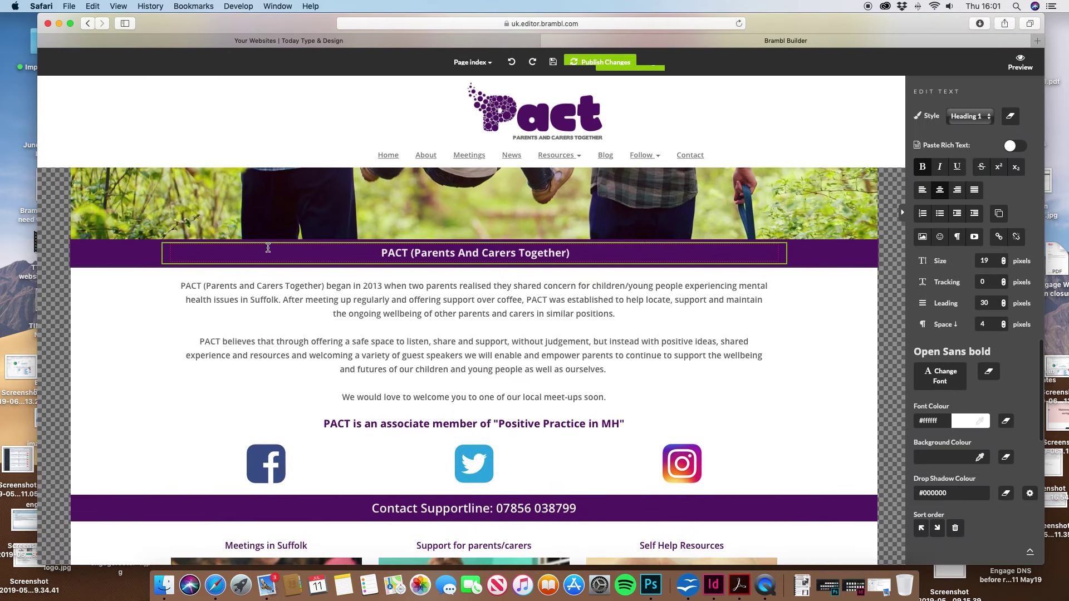
triple_click(455, 256)
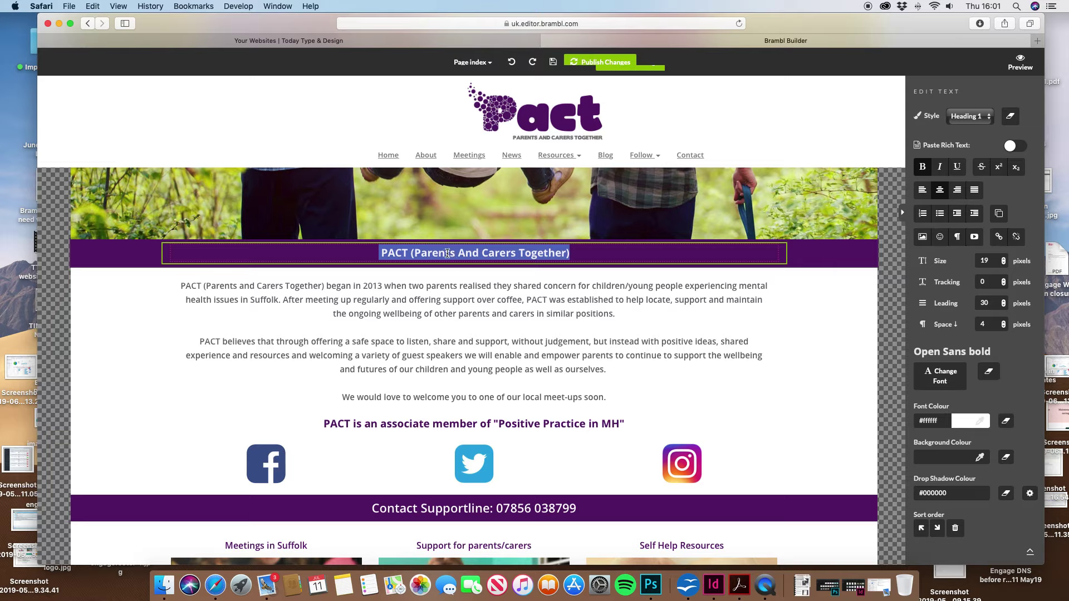
double_click(445, 252)
type("gfgfgfgfg")
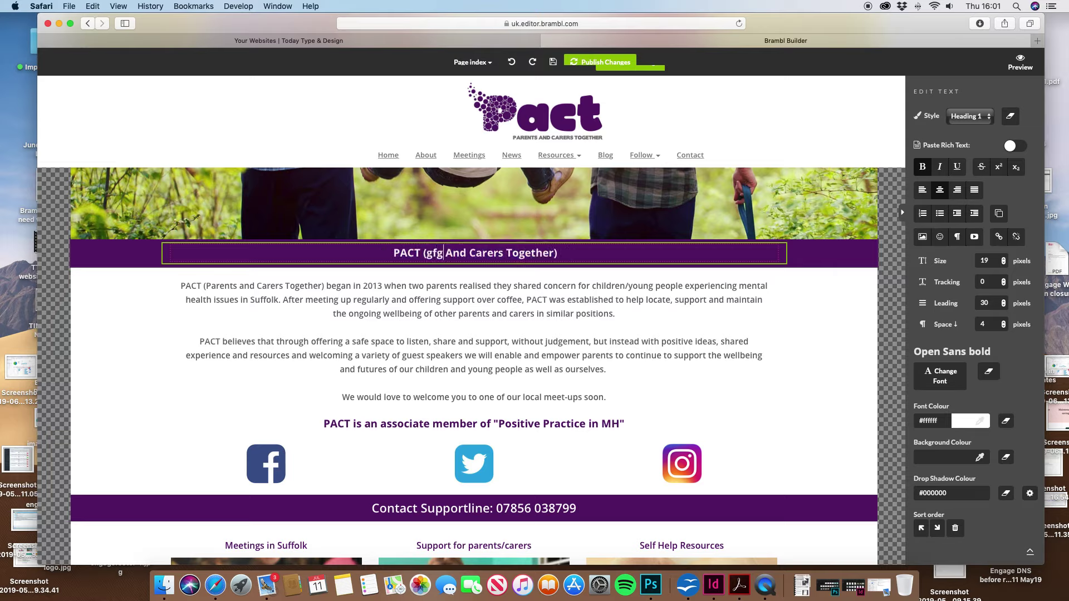
left_click(512, 63)
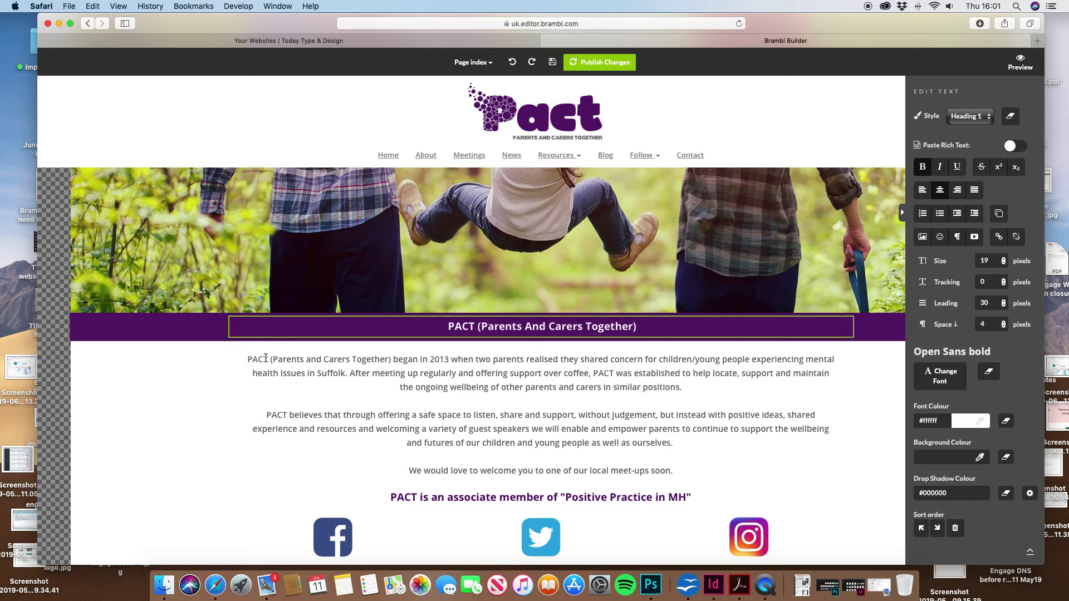
Select the three intro paragraphs below the PACT heading and delete them
left_click(297, 386)
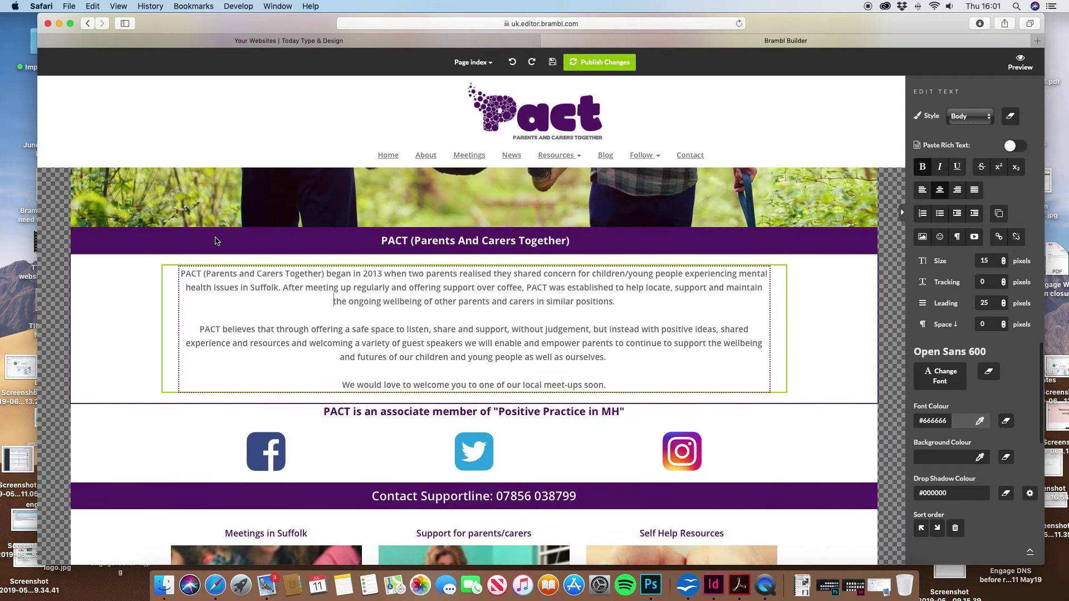
left_click(216, 240)
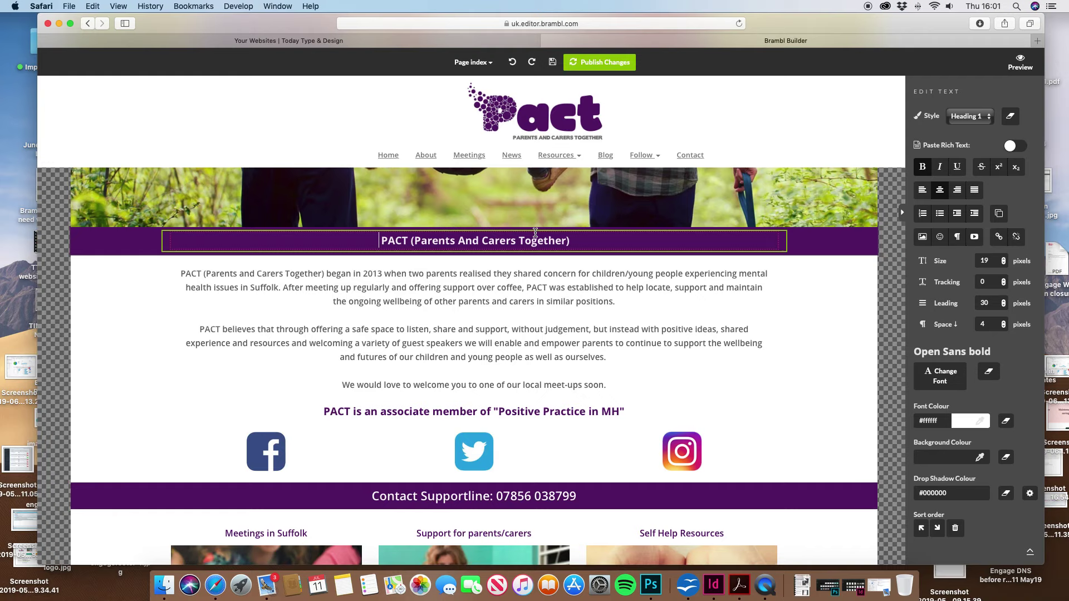
triple_click(524, 273)
left_click(620, 329)
left_click_drag(620, 384, 182, 275)
key("BackSpace")
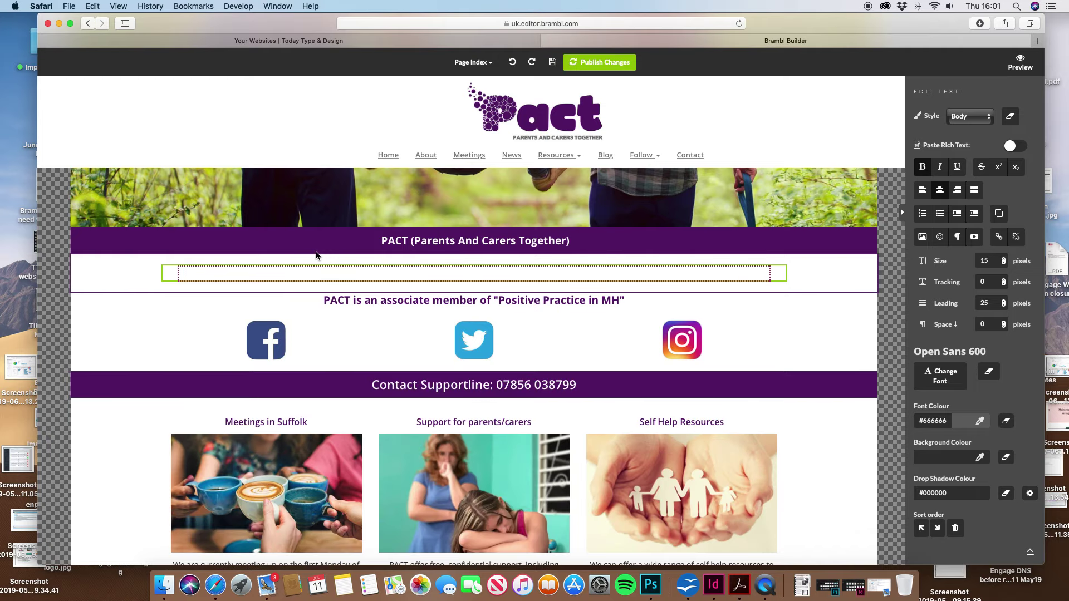
left_click(547, 41)
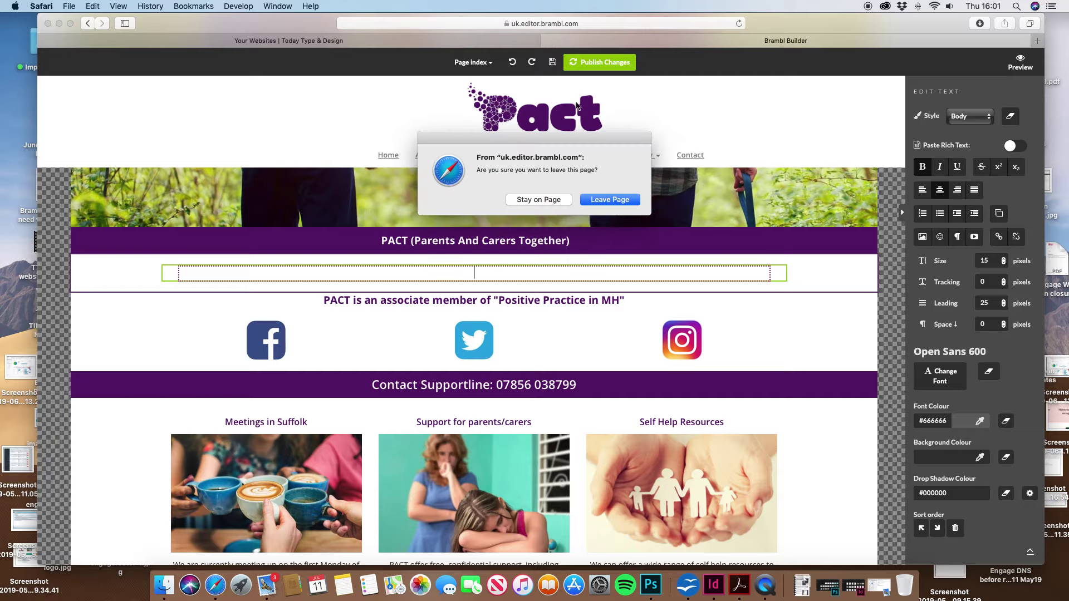
left_click(623, 200)
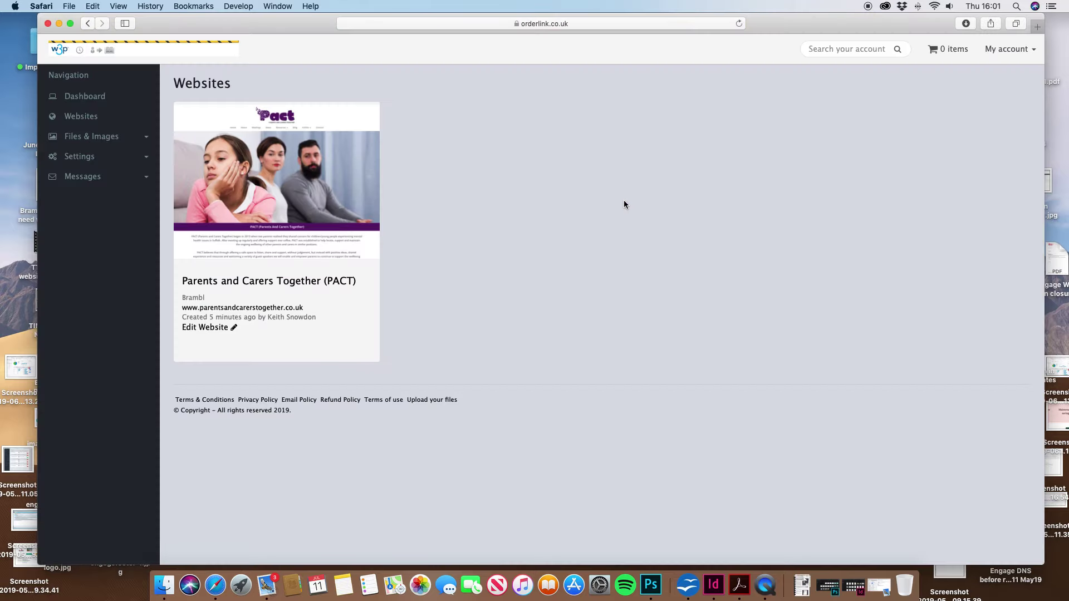
left_click(208, 328)
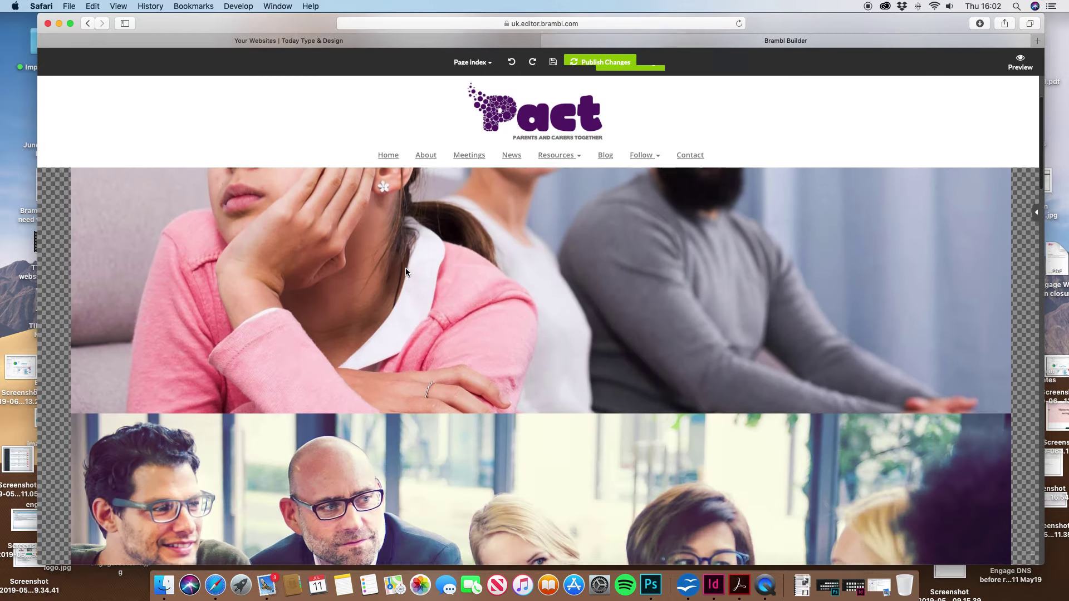
scroll(405, 272, "down", 10)
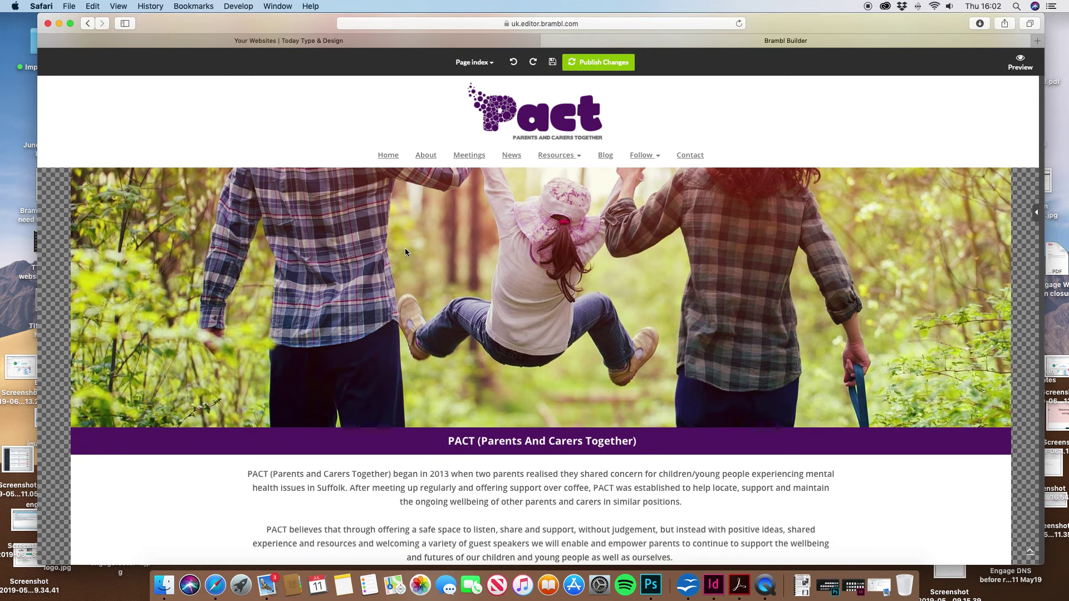
scroll(405, 248, "down", 5)
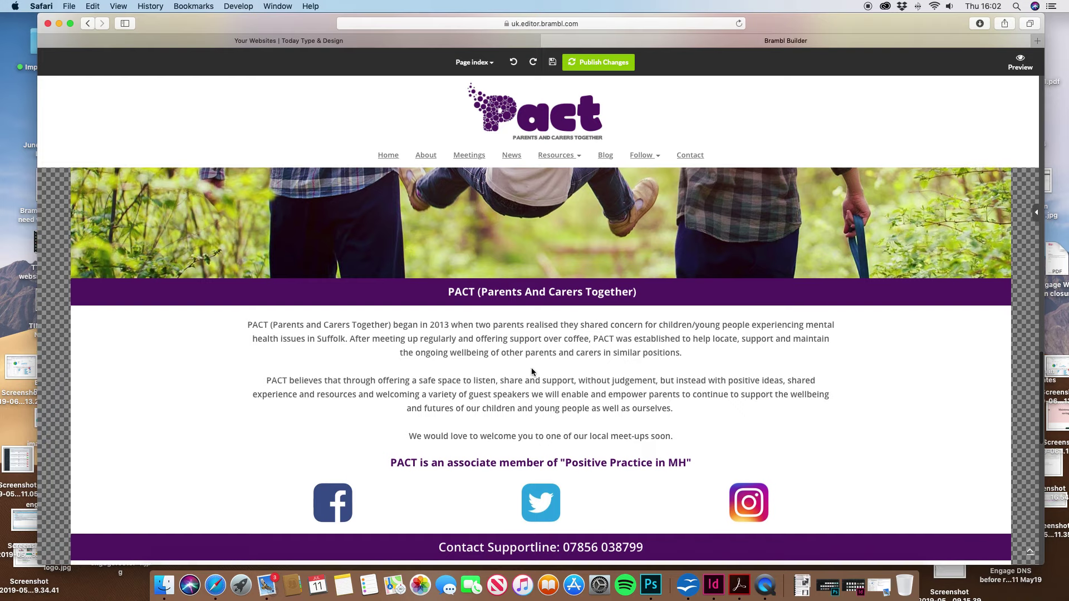
Inspect the PACT heading and intro paragraph text settings in the Edit Text panel
left_click(631, 353)
left_click(460, 273)
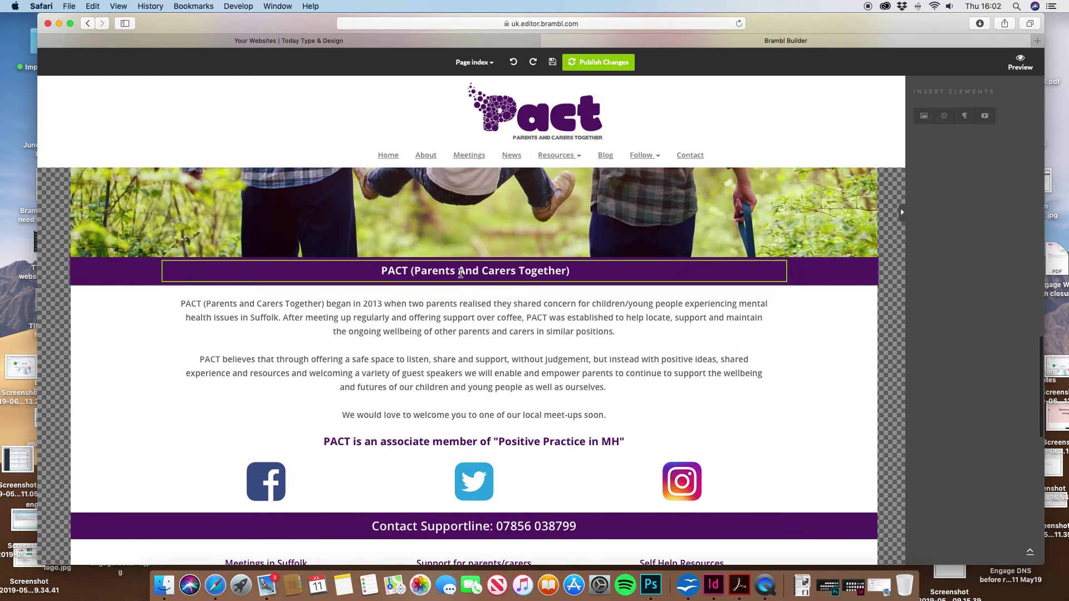
triple_click(460, 275)
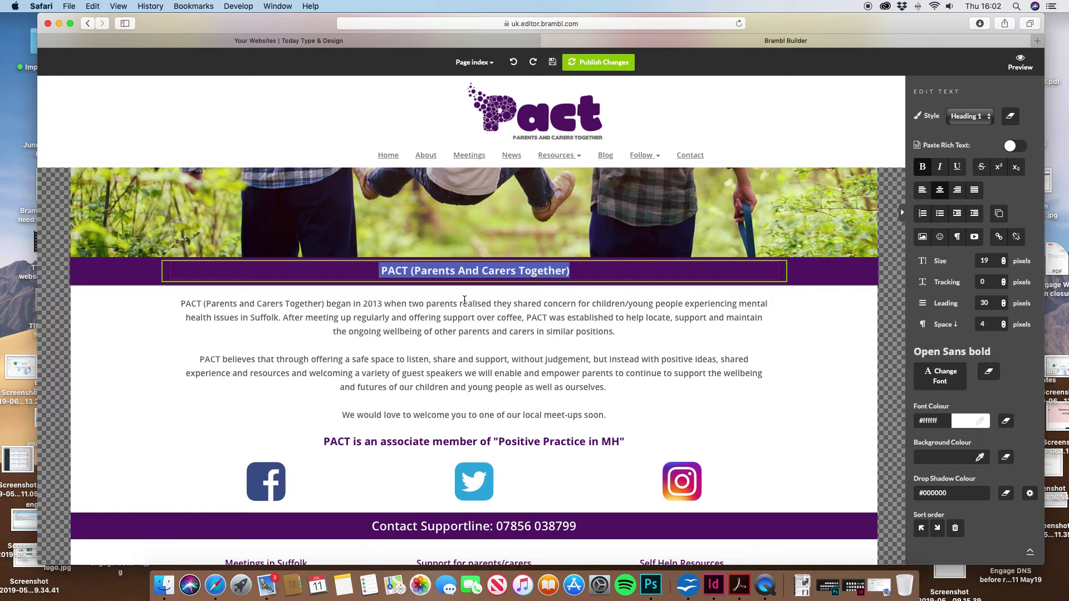
left_click(464, 271)
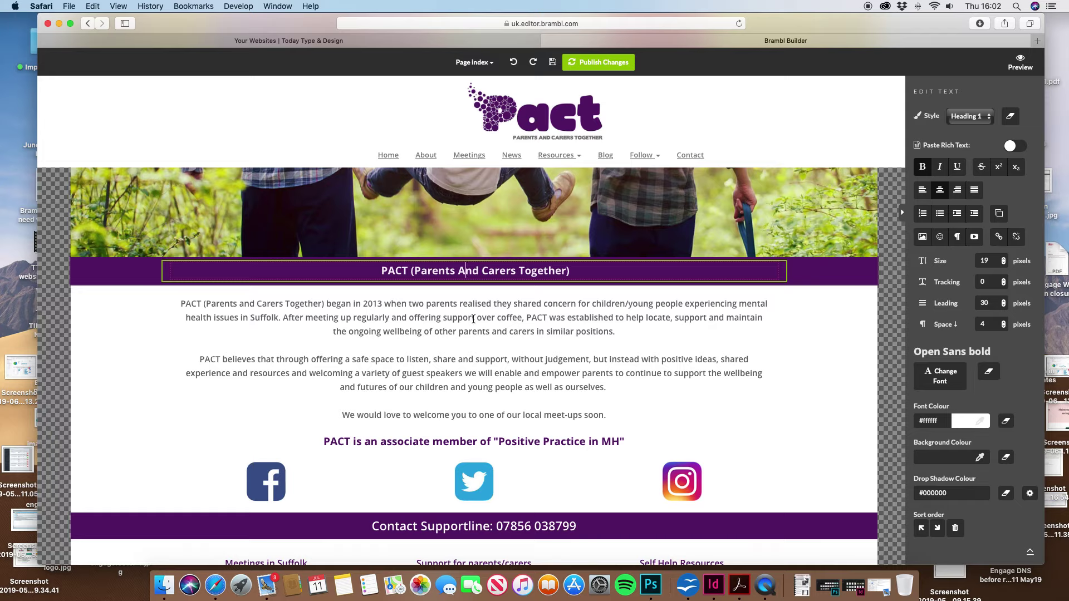
left_click(567, 317)
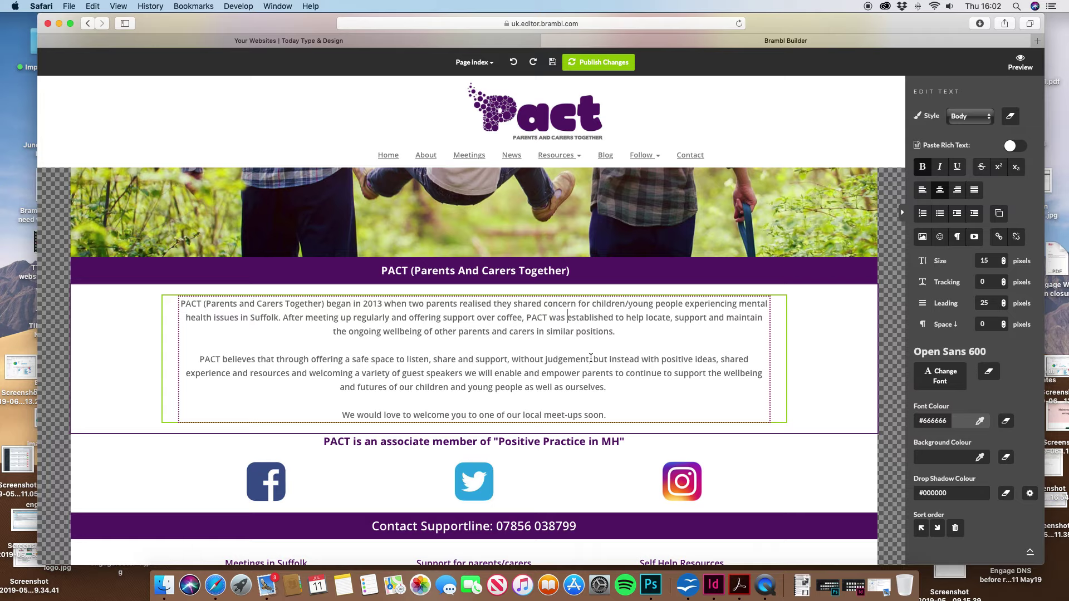
scroll(590, 358, "down", 5)
scroll(591, 358, "down", 4)
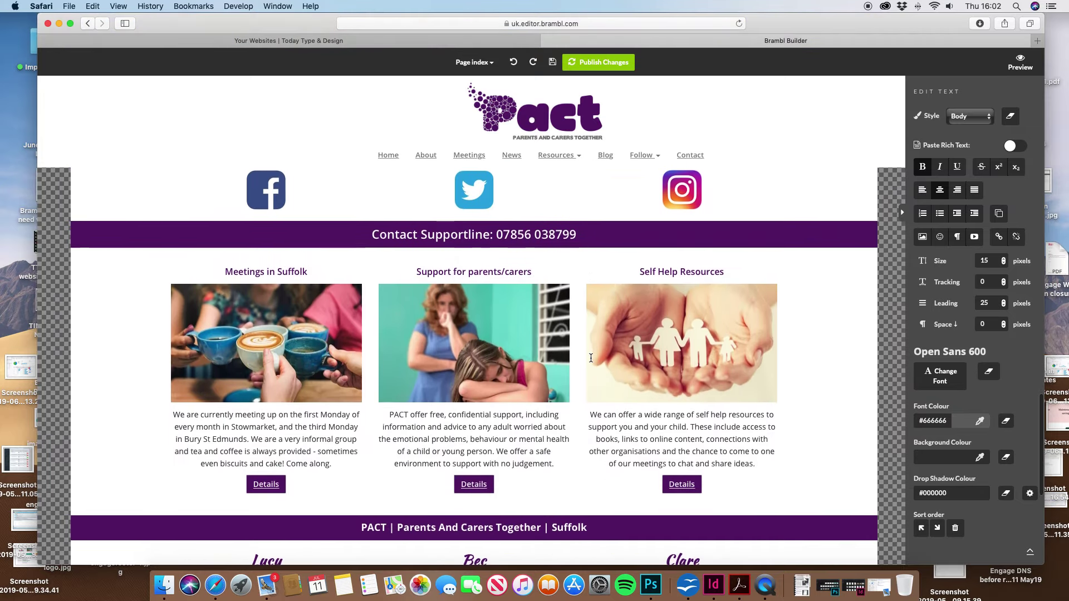
Inspect the Support for parents/carers card text, PACT heading and first intro paragraph styles
left_click(497, 367)
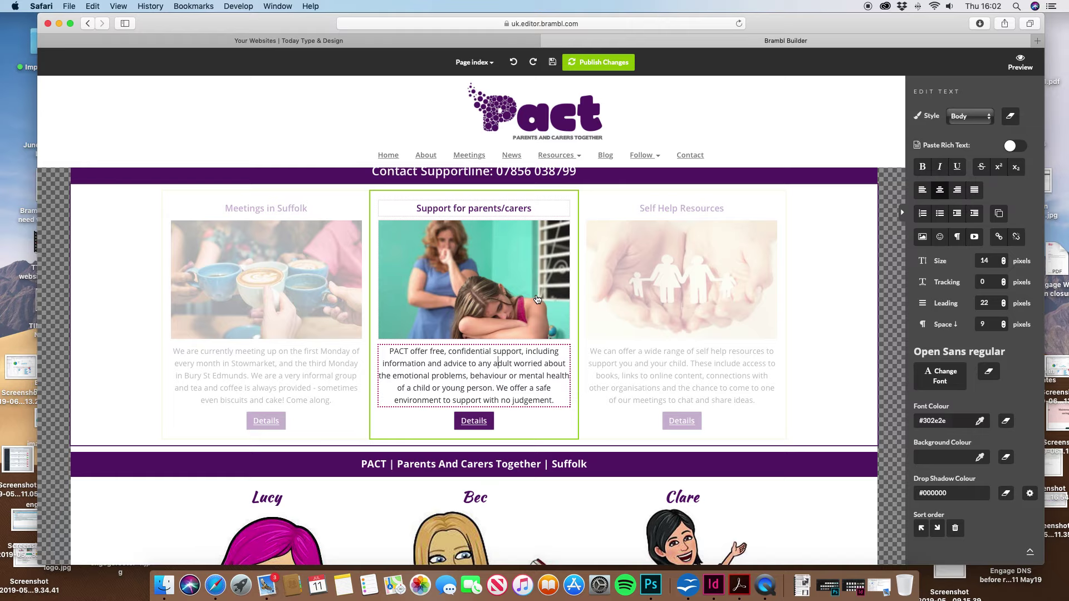
scroll(537, 299, "down", 5)
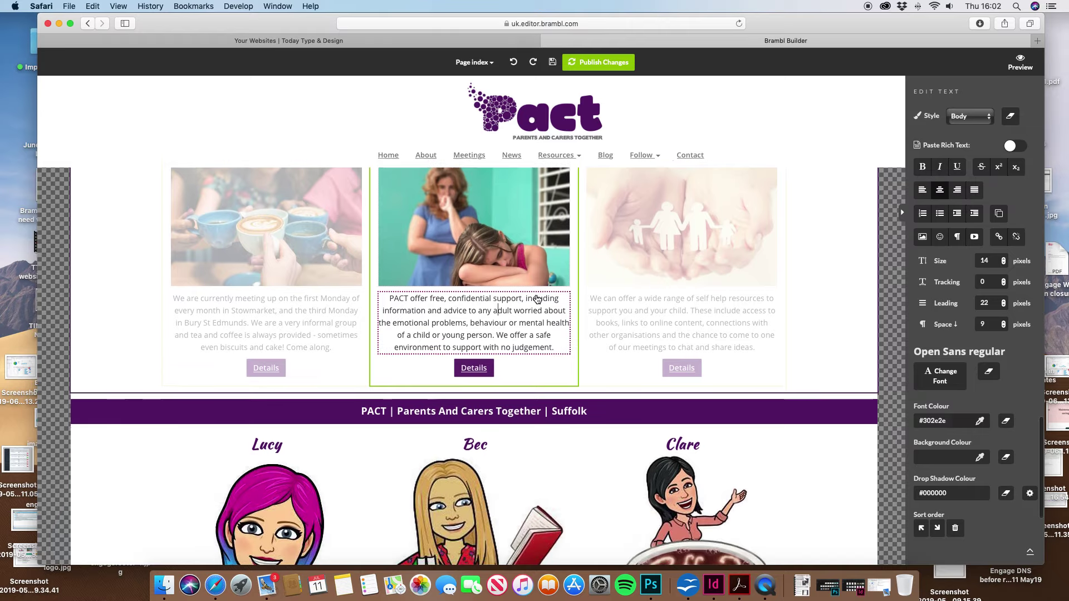
scroll(535, 297, "up", 10)
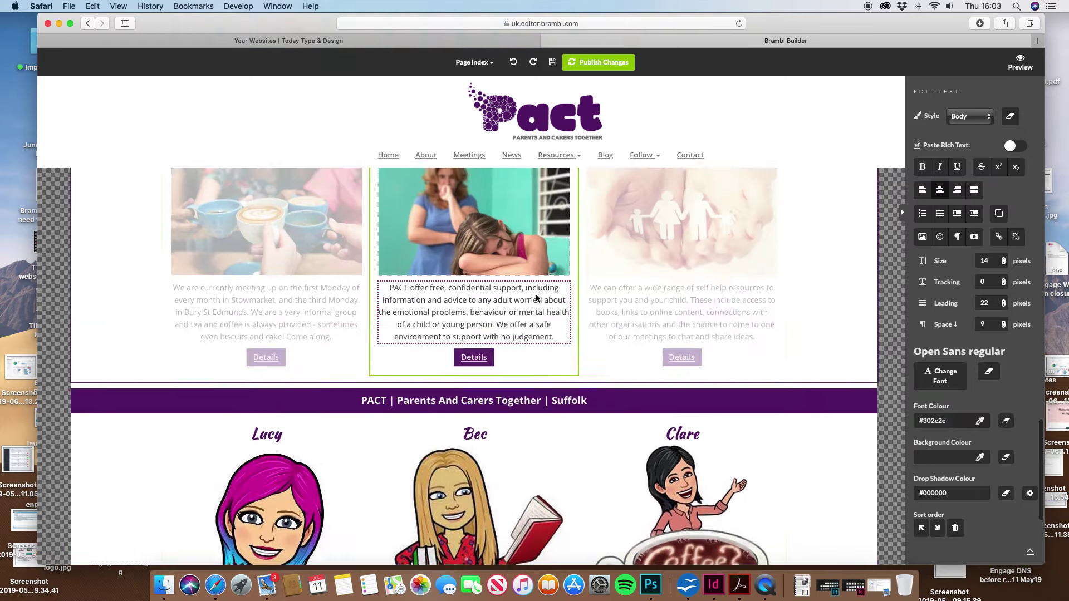
scroll(535, 300, "up", 20)
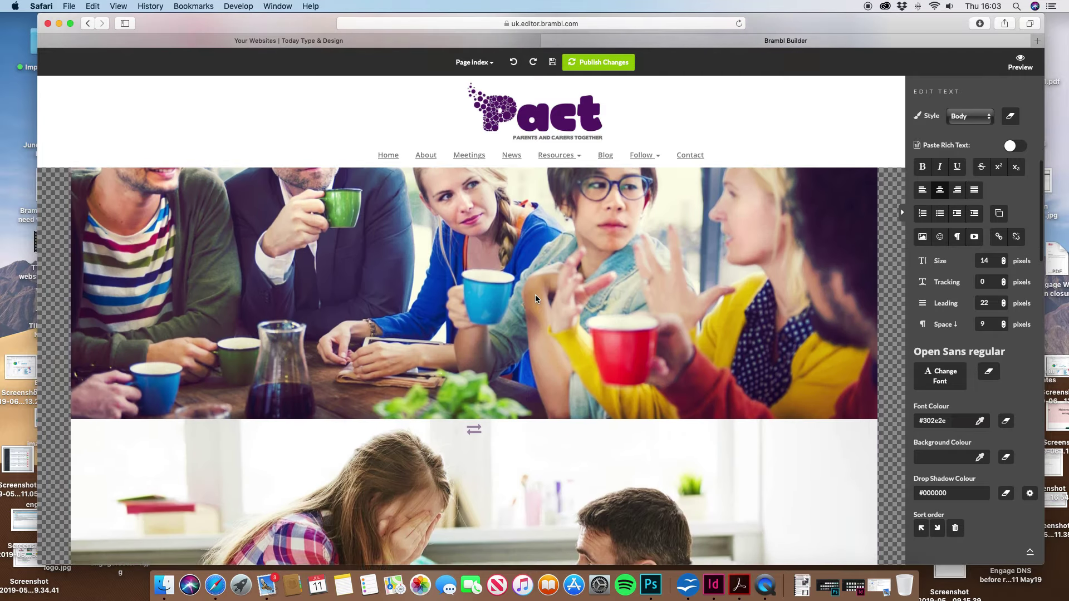
scroll(535, 301, "up", 3)
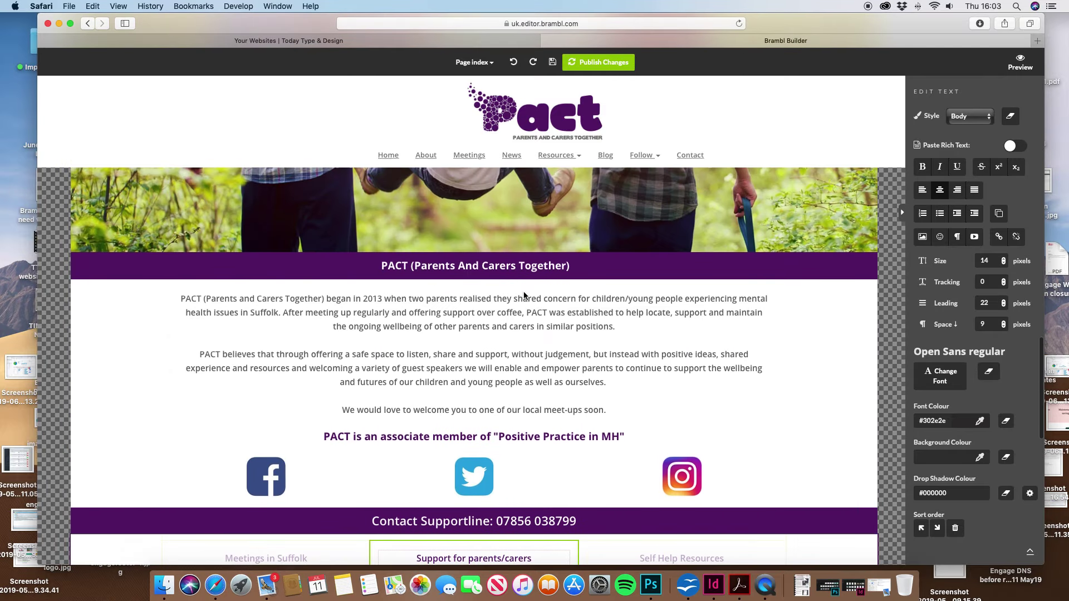
left_click(497, 264)
left_click(503, 309)
triple_click(503, 310)
Check the heading, Contact Supportline bar and card heading styles, then open the Page index
left_click(496, 266)
double_click(497, 266)
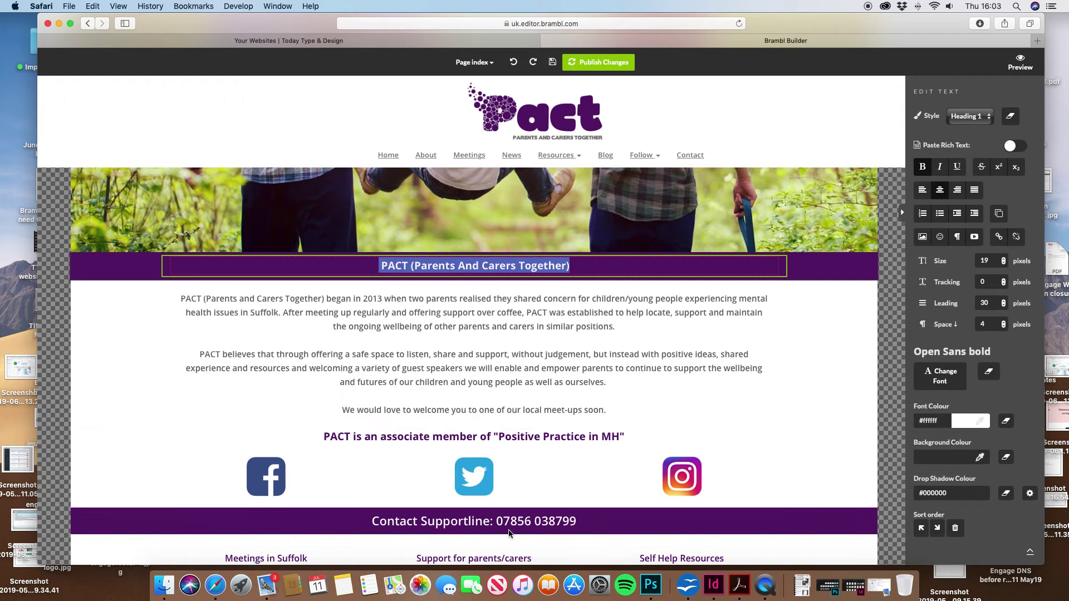
left_click(521, 512)
triple_click(520, 512)
scroll(520, 510, "down", 3)
left_click(505, 482)
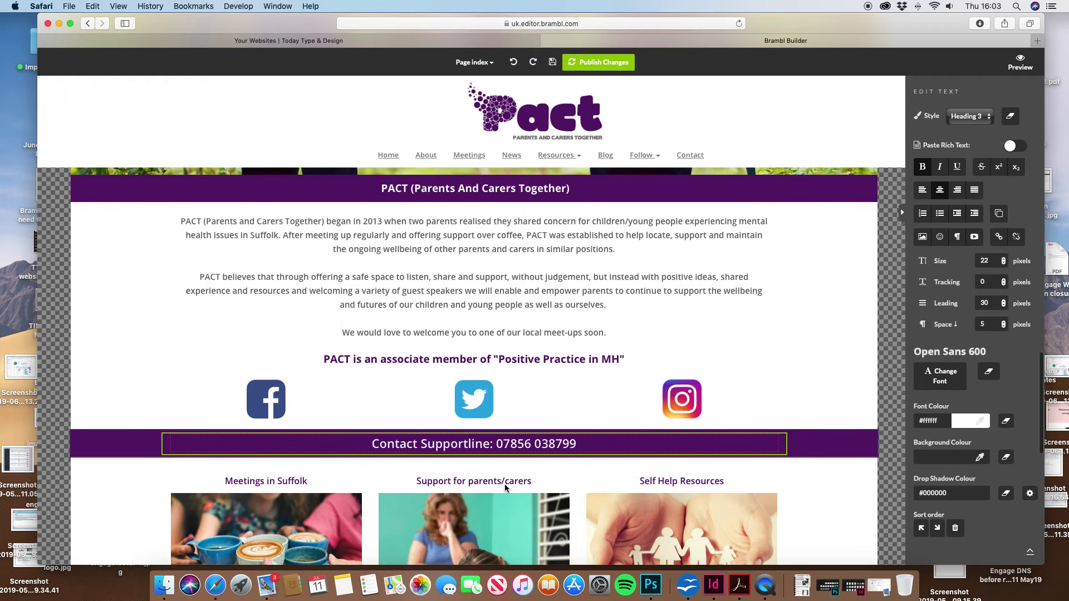
triple_click(504, 482)
scroll(544, 306, "up", 2)
scroll(544, 306, "up", 3)
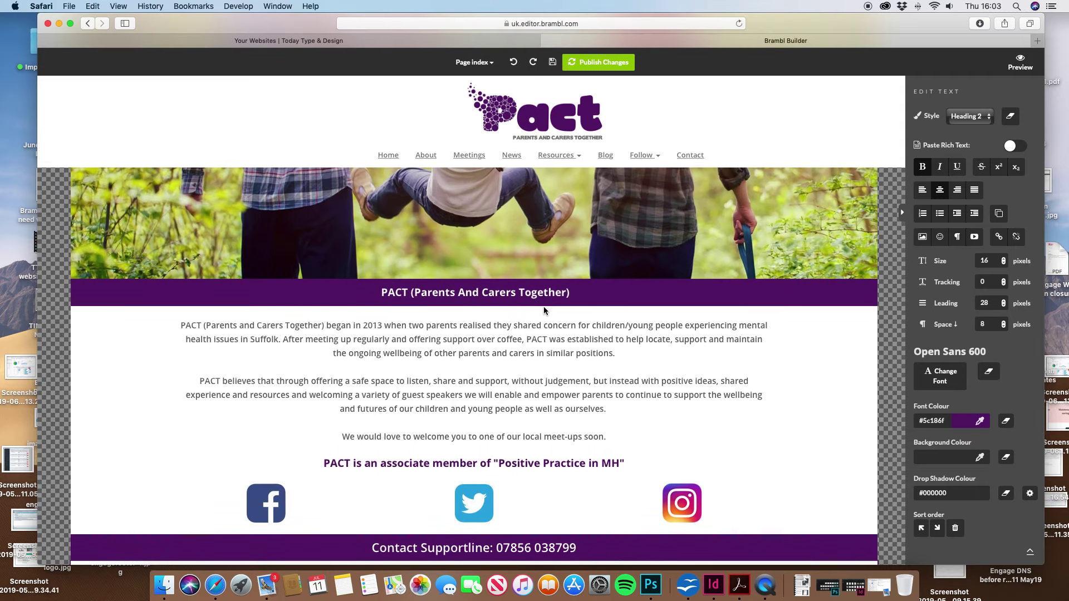
left_click(468, 62)
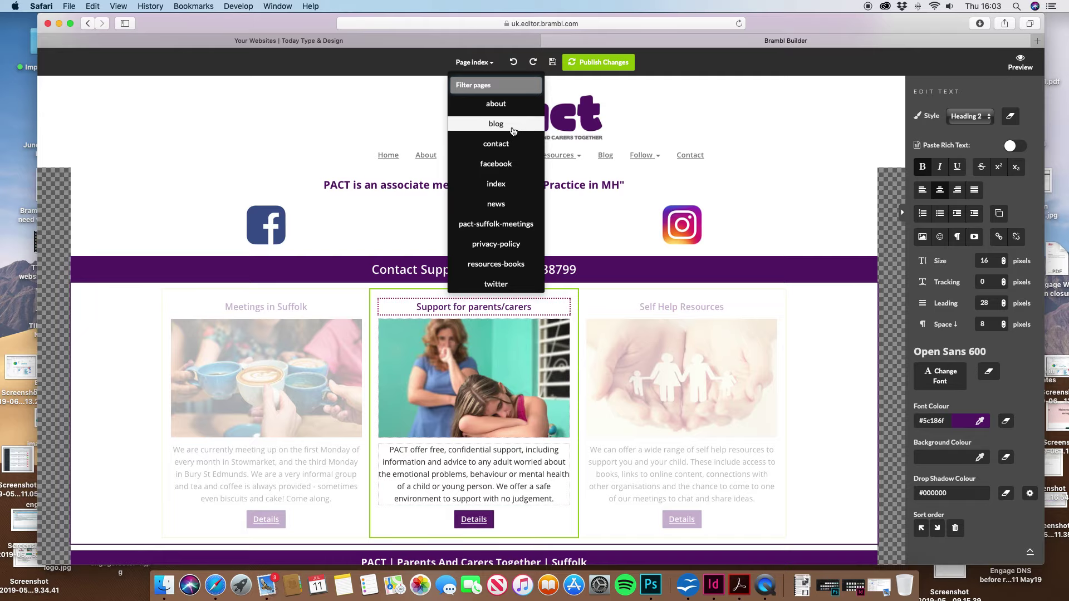
Switch to the about page and inspect the About PACT, Aims heading and Aims paragraph text
left_click(496, 103)
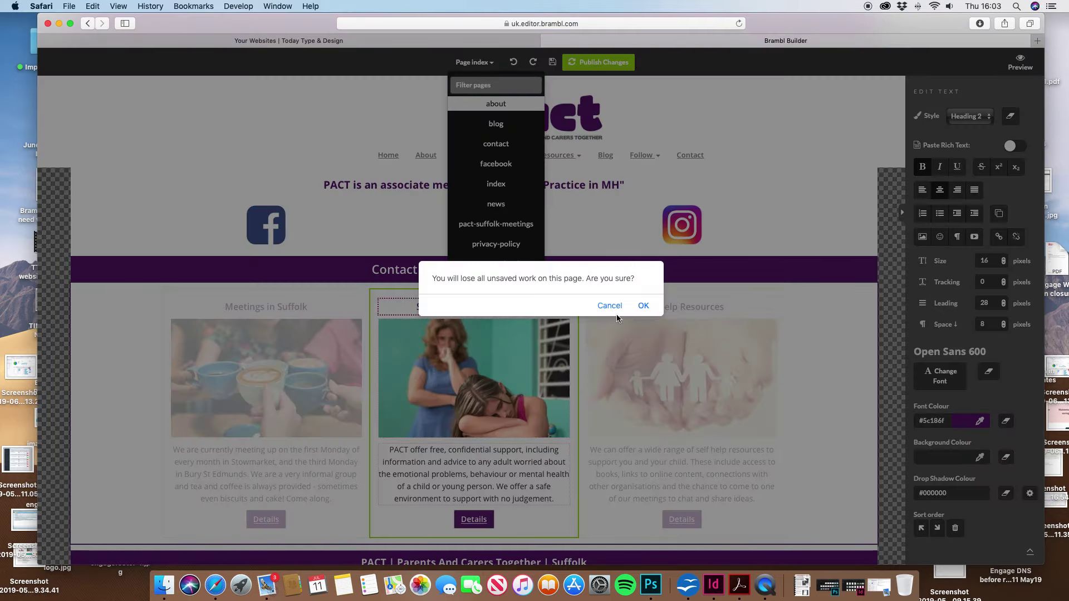
left_click(644, 306)
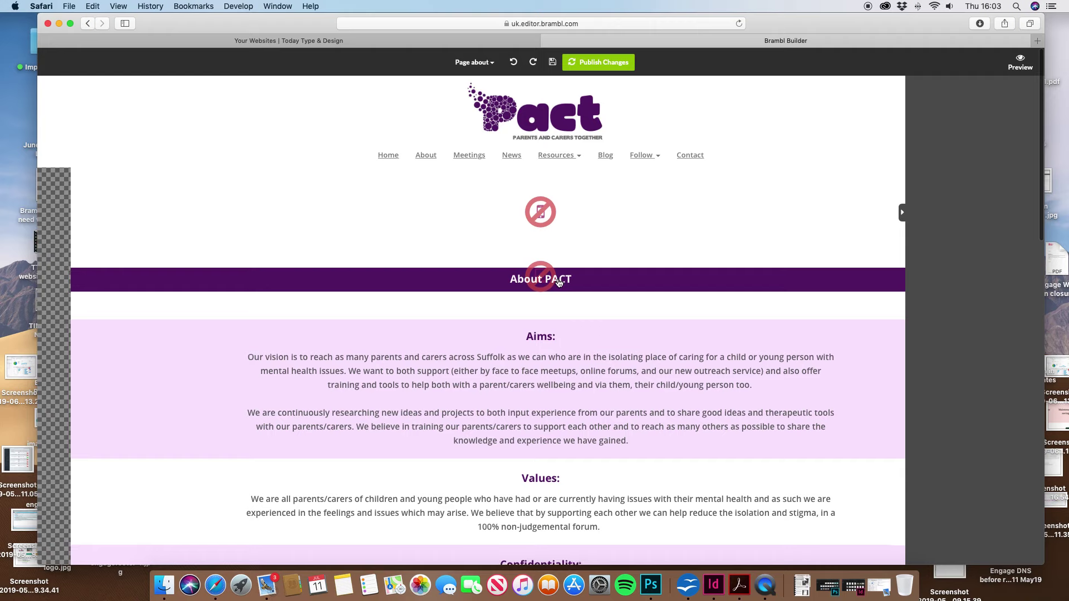
left_click(558, 282)
scroll(470, 314, "down", 3)
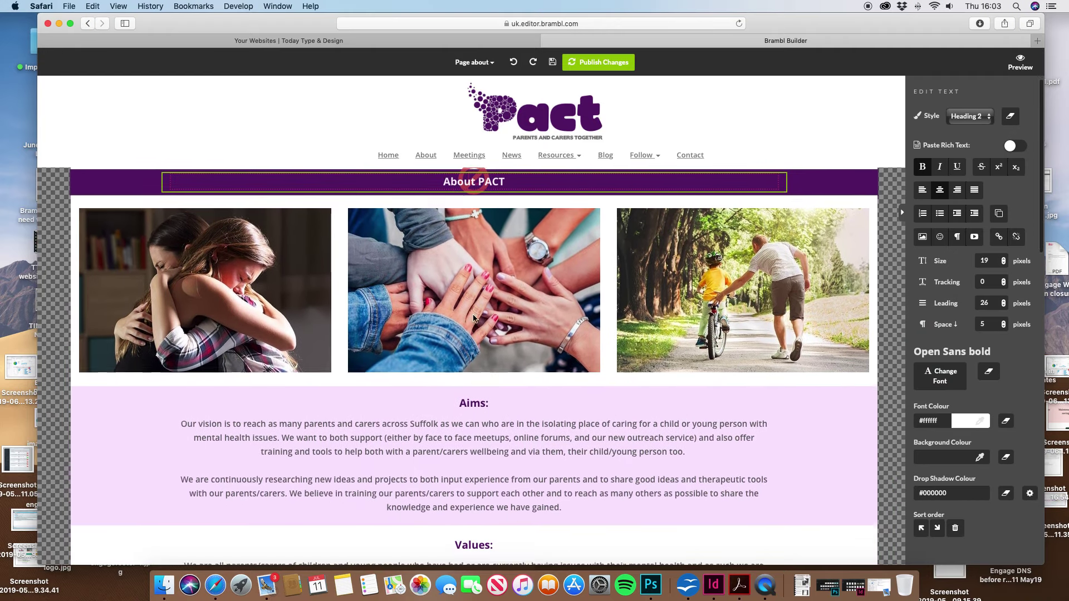
left_click(475, 374)
left_click(479, 400)
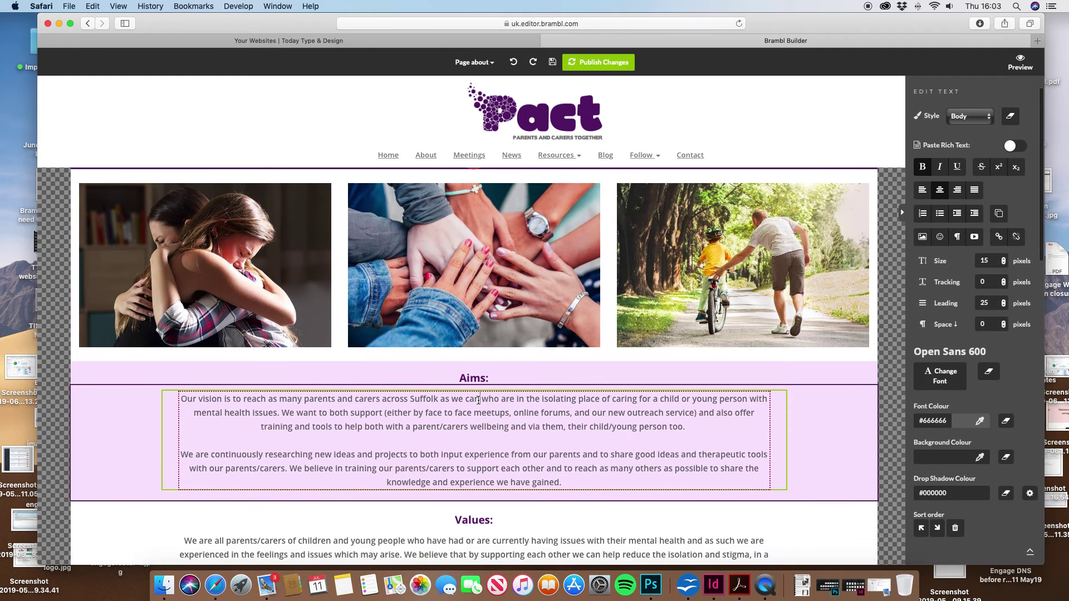
triple_click(479, 400)
Review the Values and Confidentiality paragraph text, then reopen the Page index
scroll(478, 400, "down", 4)
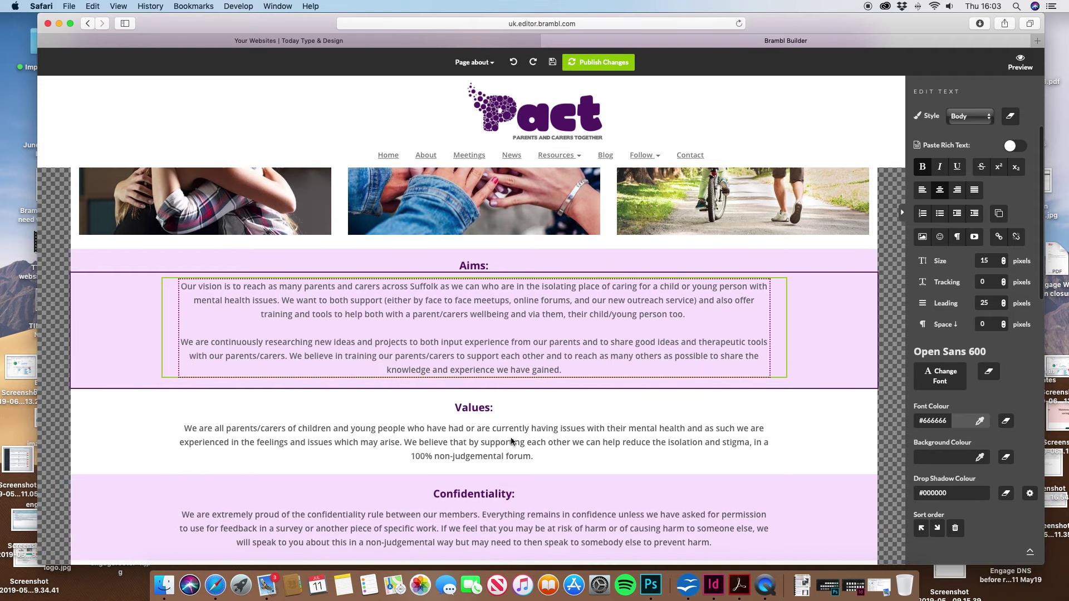
triple_click(511, 441)
scroll(511, 441, "down", 5)
triple_click(496, 383)
left_click(496, 384)
left_click_drag(482, 378, 538, 382)
left_click(497, 399)
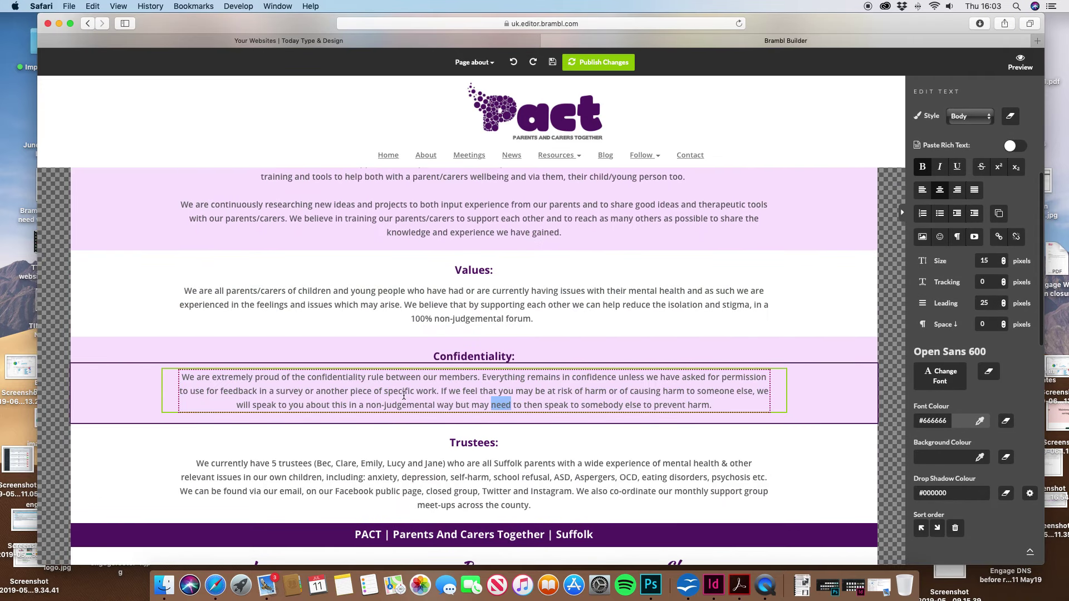
scroll(498, 389, "down", 7)
scroll(500, 383, "down", 10)
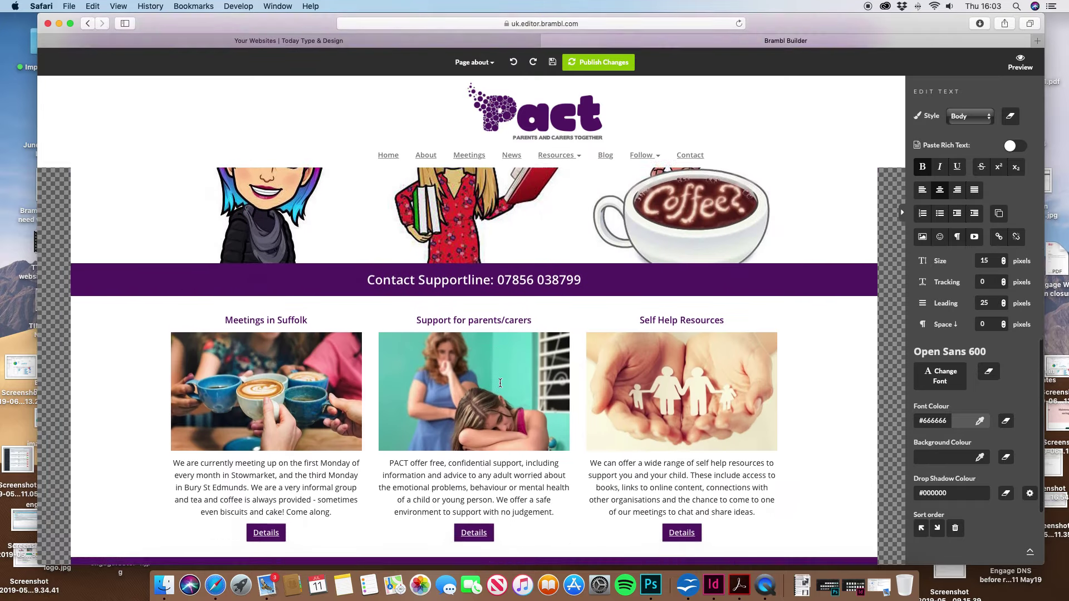
scroll(500, 383, "up", 20)
left_click(475, 62)
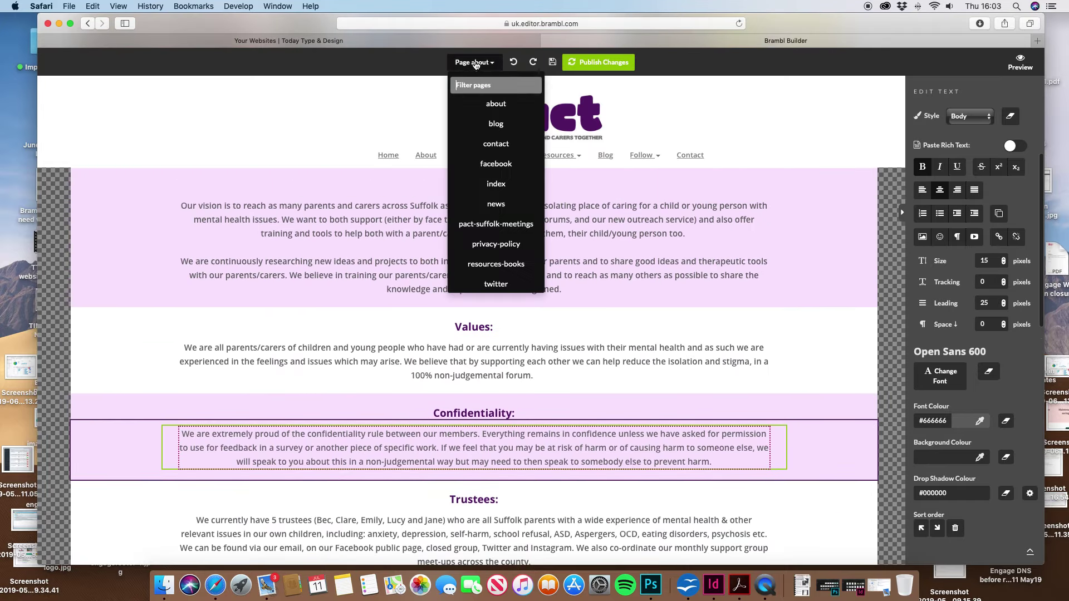
Switch to the blog page past the unsaved-work warning and scroll to the attendance text
left_click(496, 124)
left_click(616, 312)
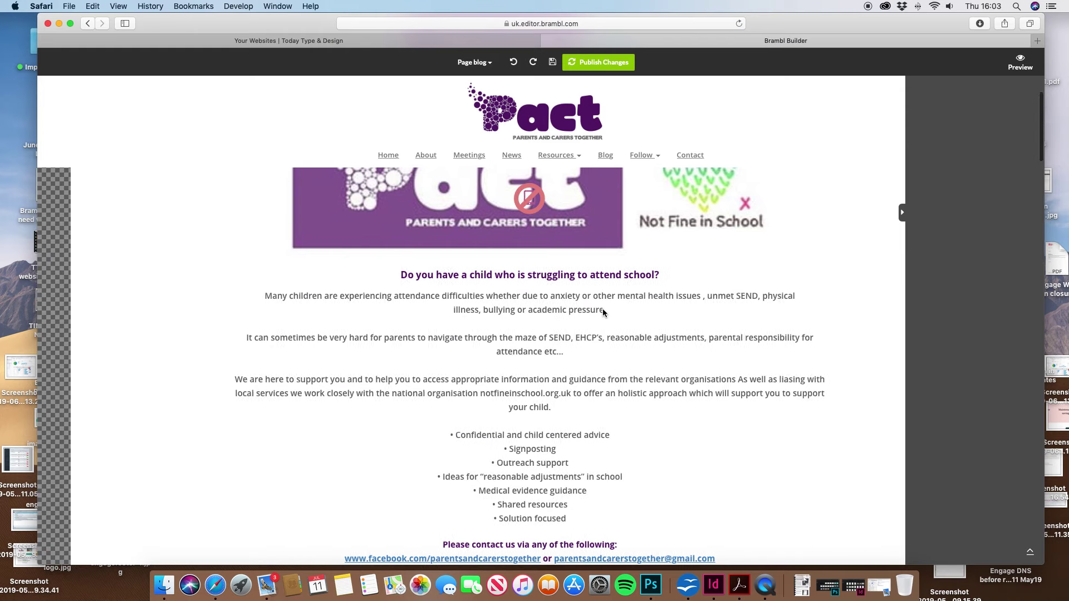
scroll(574, 295, "down", 3)
scroll(543, 279, "down", 1)
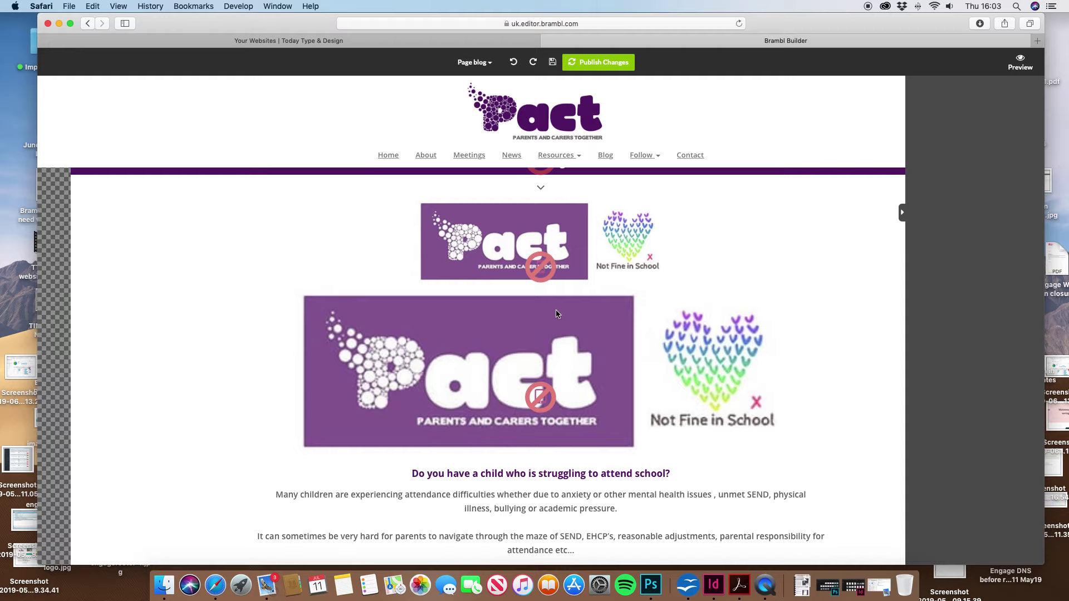
scroll(555, 313, "down", 5)
Select words and paragraphs in the school-attendance text, including guidance and reasonable adjustments
double_click(526, 380)
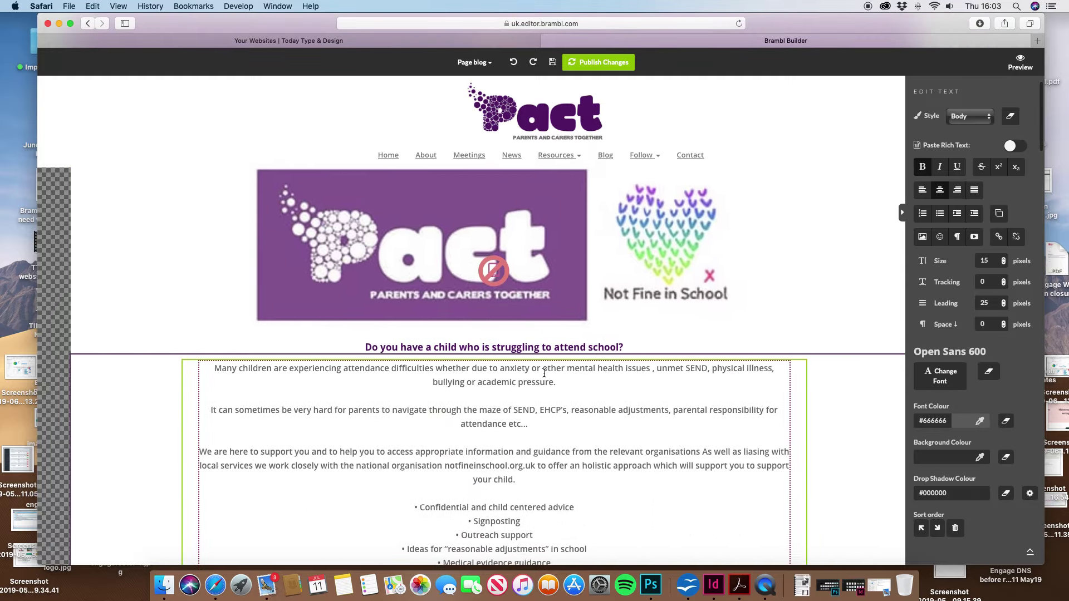
triple_click(526, 380)
scroll(525, 380, "down", 6)
double_click(530, 368)
triple_click(529, 387)
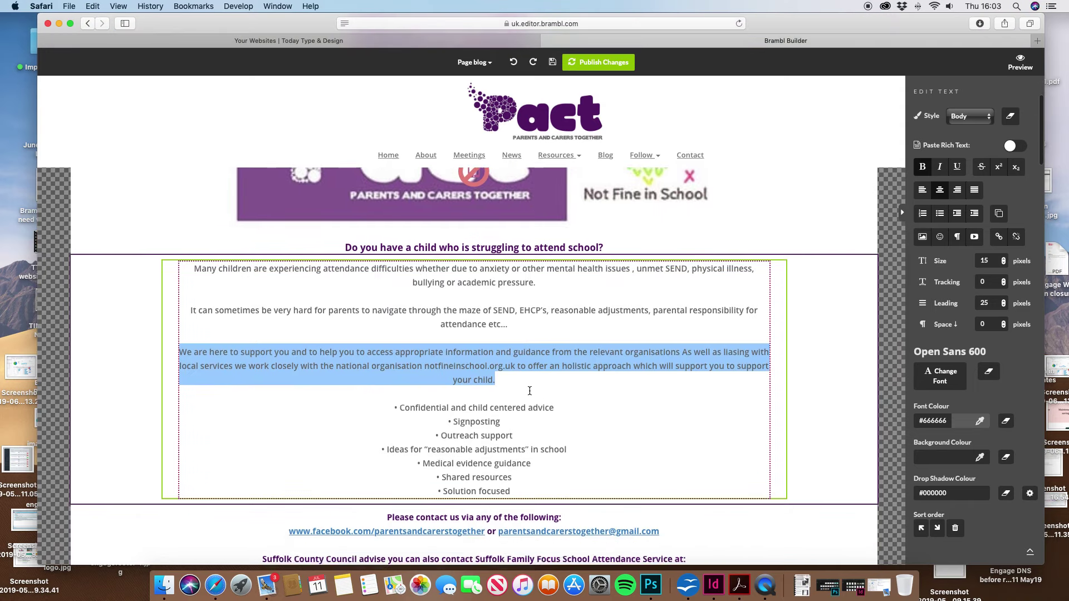
double_click(518, 385)
triple_click(518, 385)
scroll(540, 393, "down", 4)
Select the contact details text block and the mental health first aid image
left_click(542, 415)
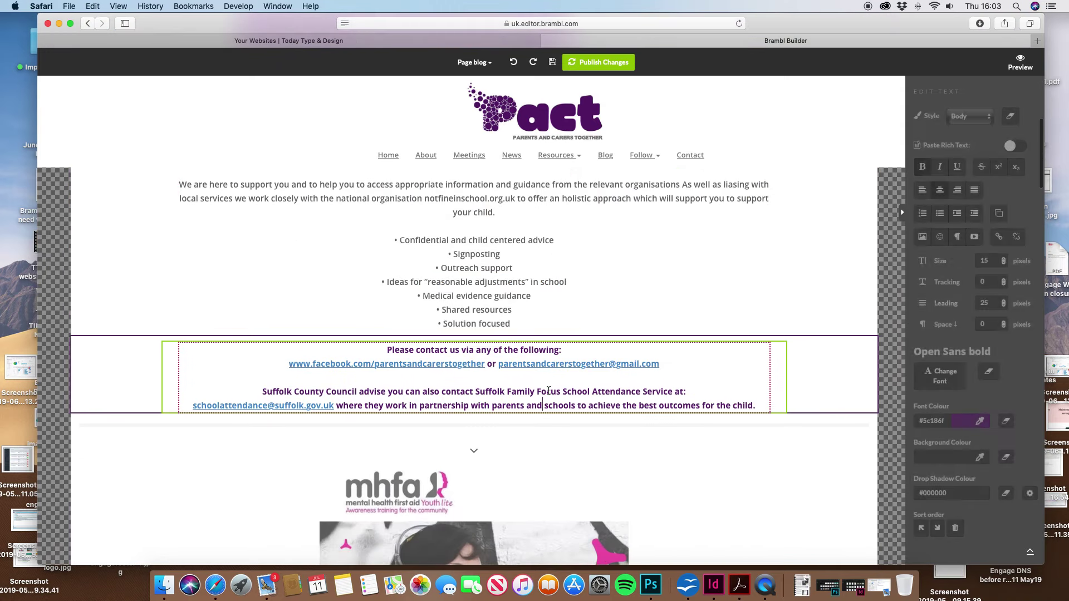
scroll(540, 393, "down", 5)
left_click(540, 393)
scroll(540, 393, "down", 3)
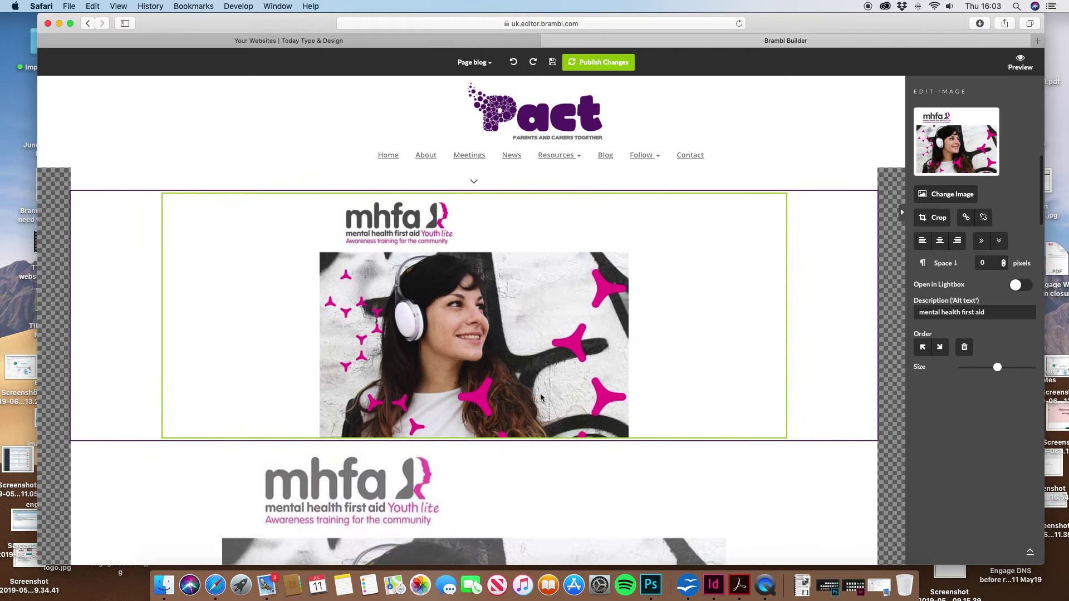
scroll(539, 393, "down", 10)
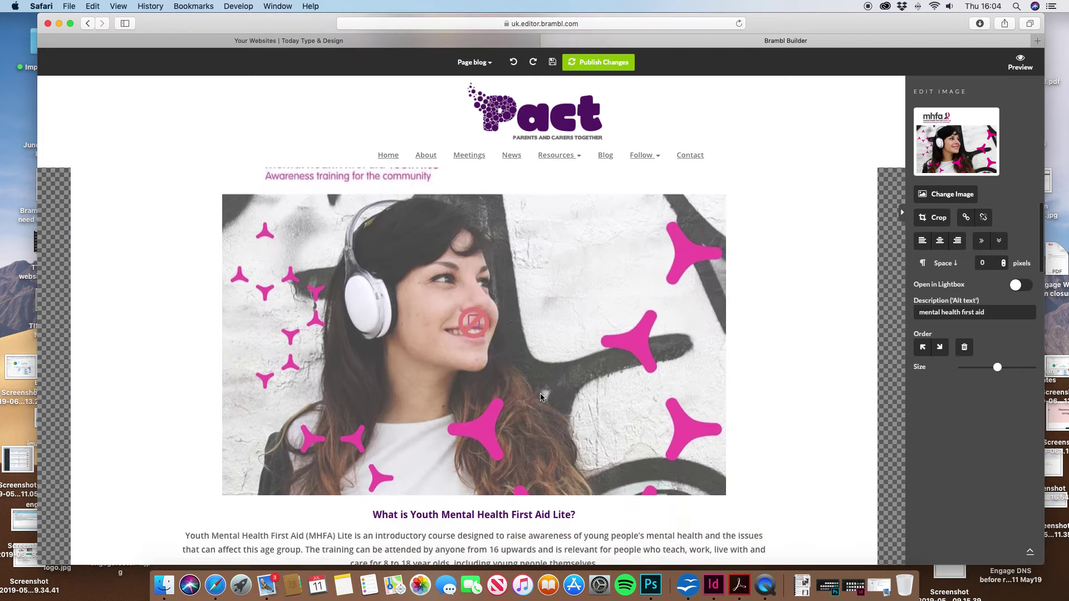
scroll(540, 396, "down", 2)
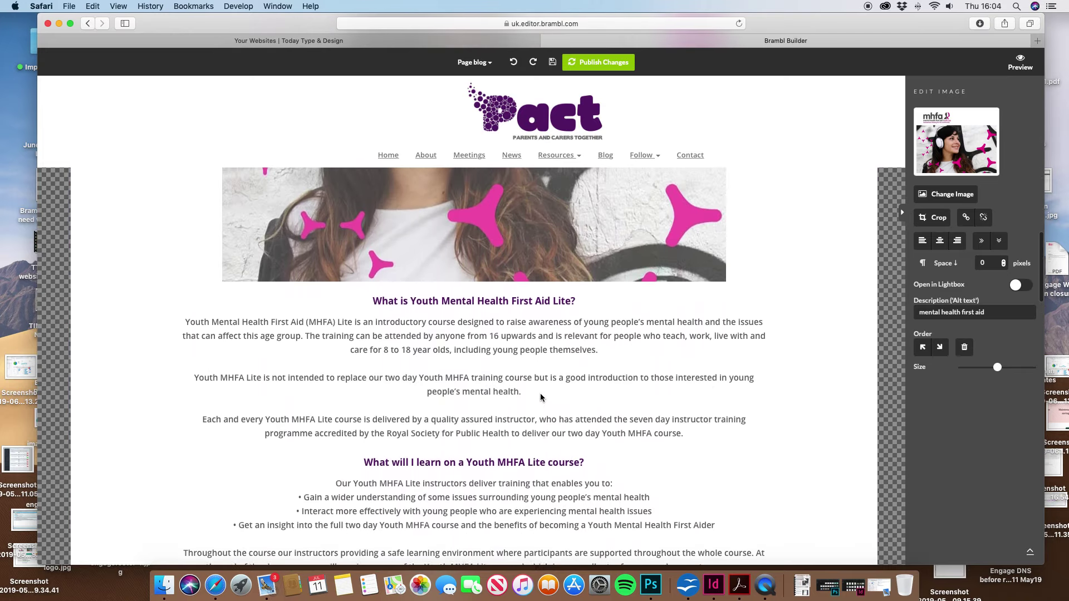
scroll(540, 393, "up", 6)
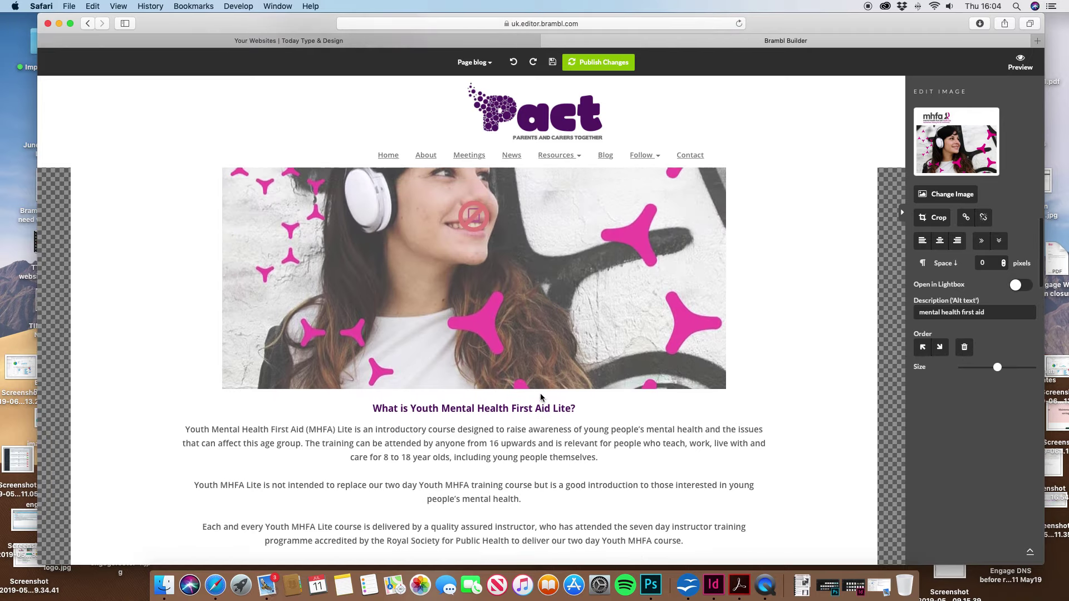
scroll(540, 397, "down", 6)
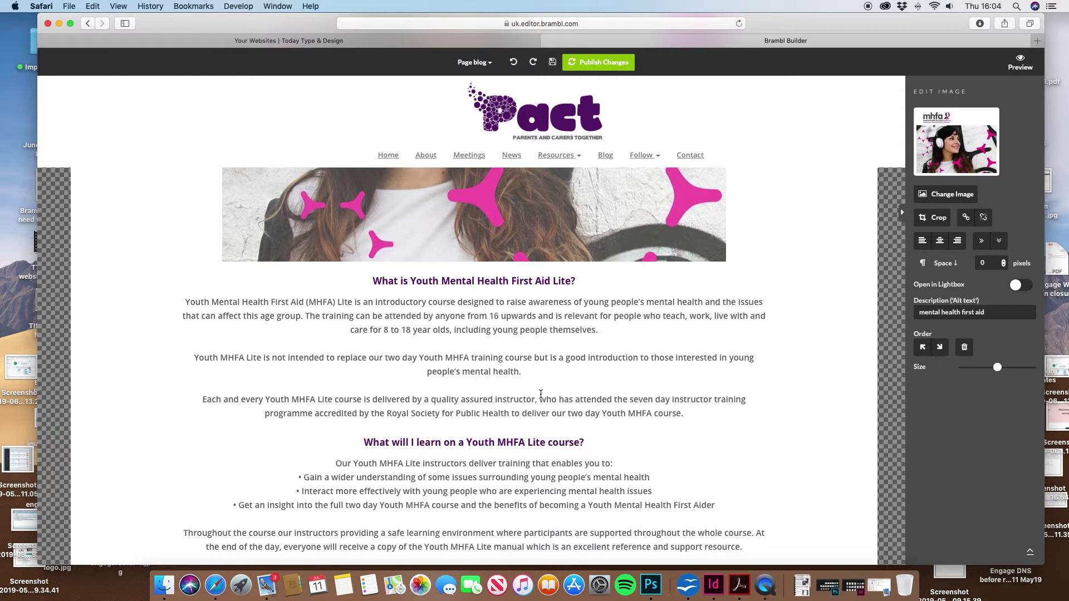
scroll(540, 394, "down", 10)
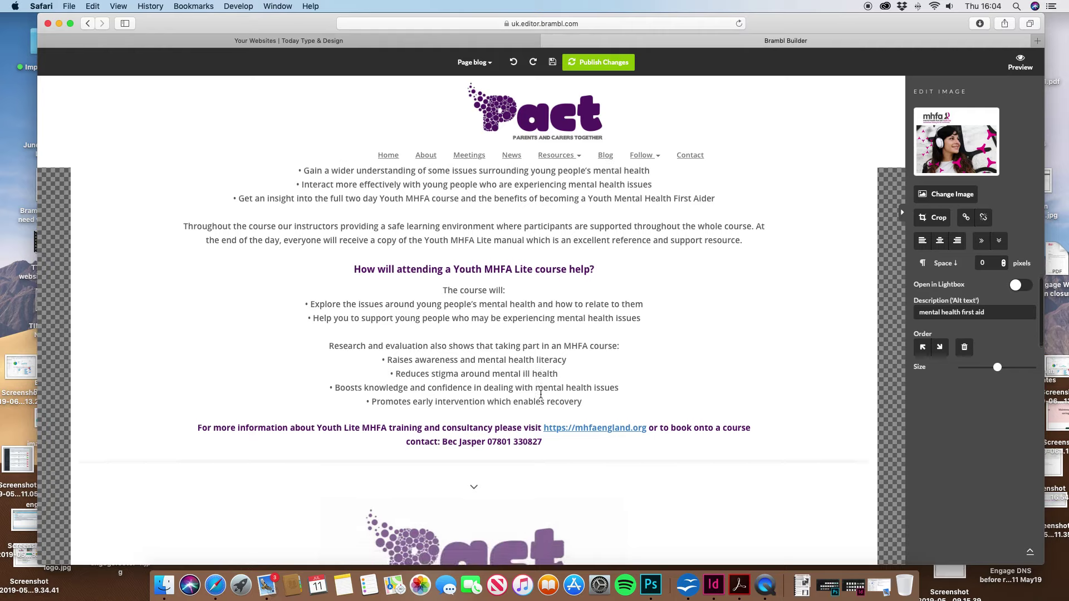
scroll(541, 395, "up", 2)
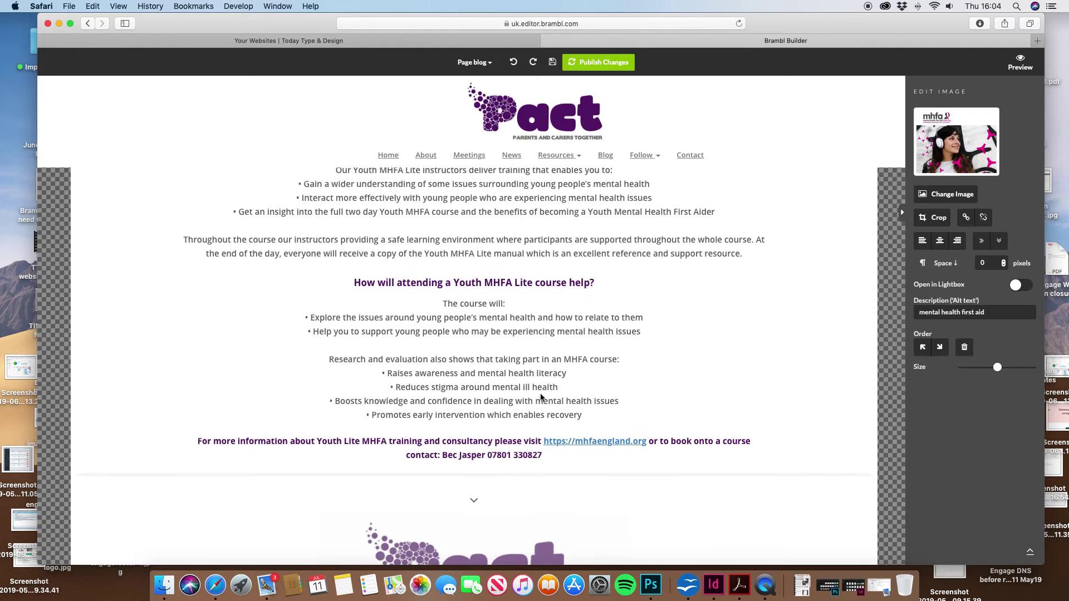
scroll(540, 396, "down", 11)
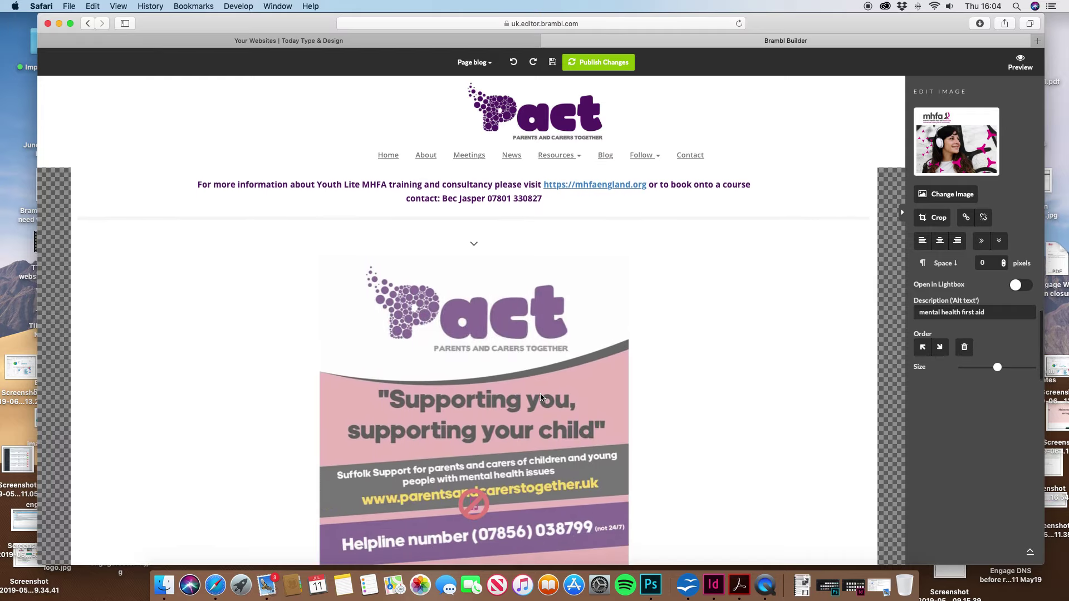
scroll(540, 397, "down", 5)
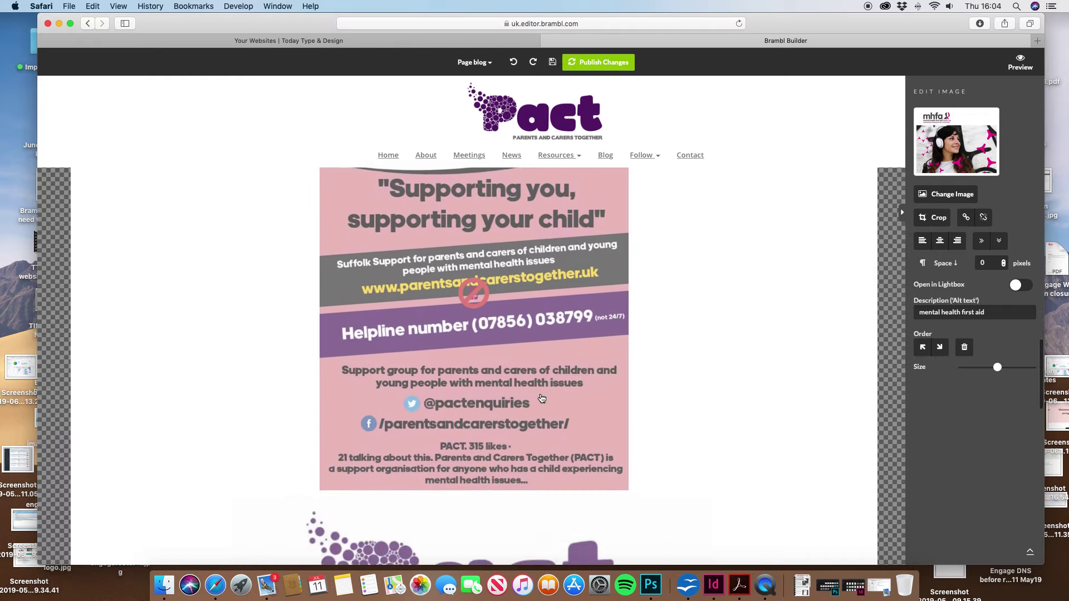
scroll(556, 412, "down", 15)
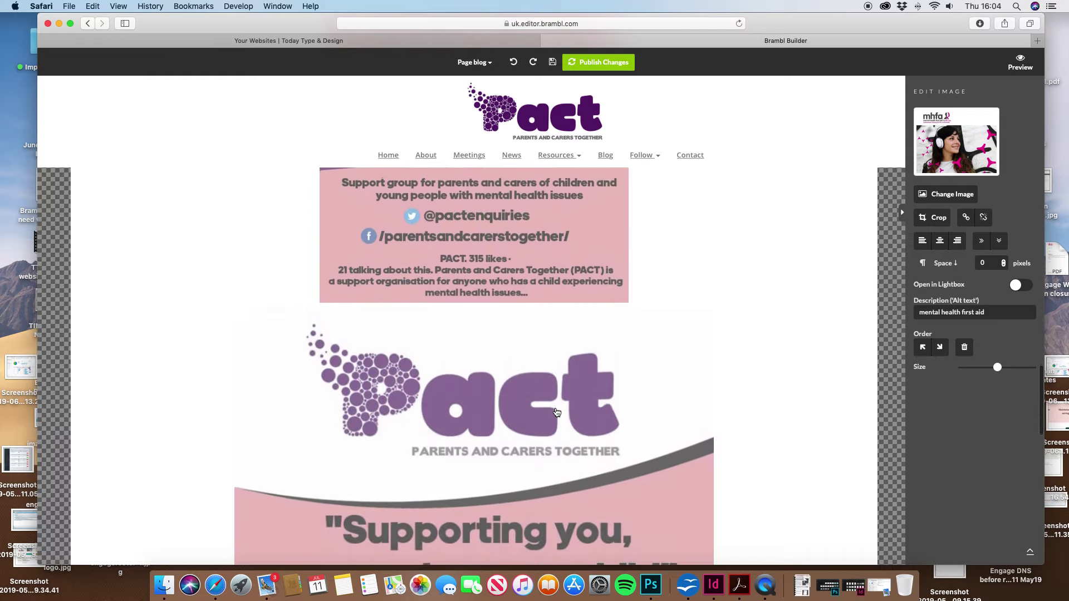
scroll(556, 412, "down", 8)
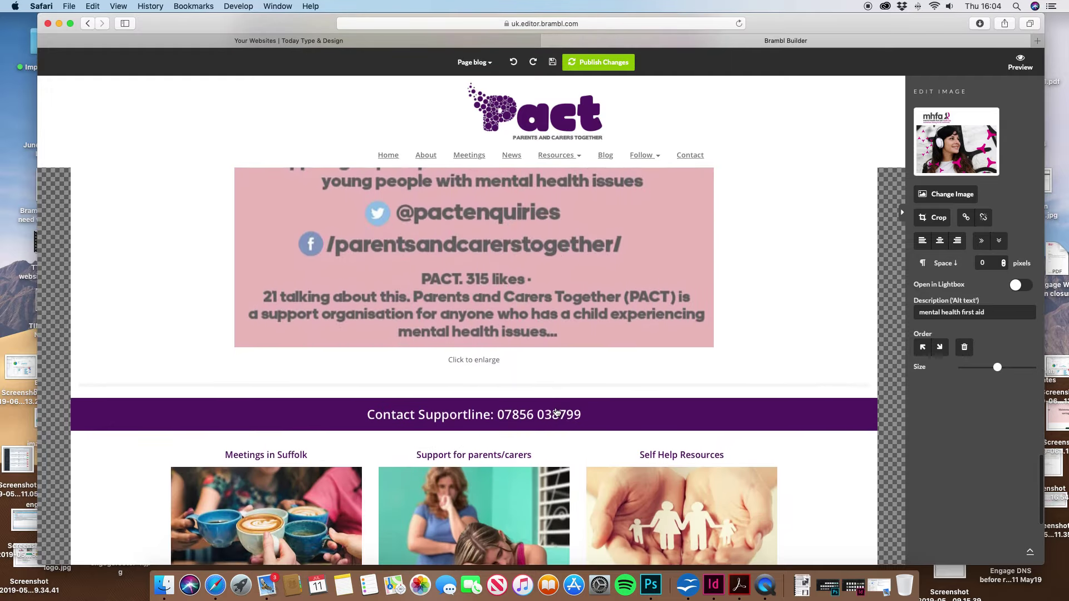
scroll(556, 412, "up", 20)
scroll(556, 412, "up", 20)
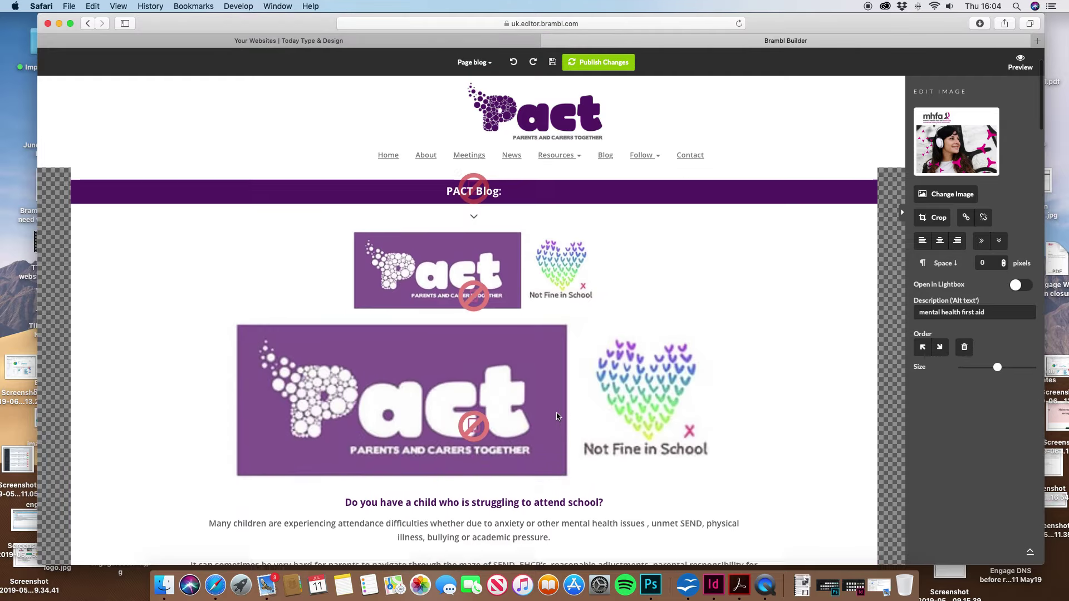
Switch to the news page, discarding unsaved work on the current page
left_click(473, 62)
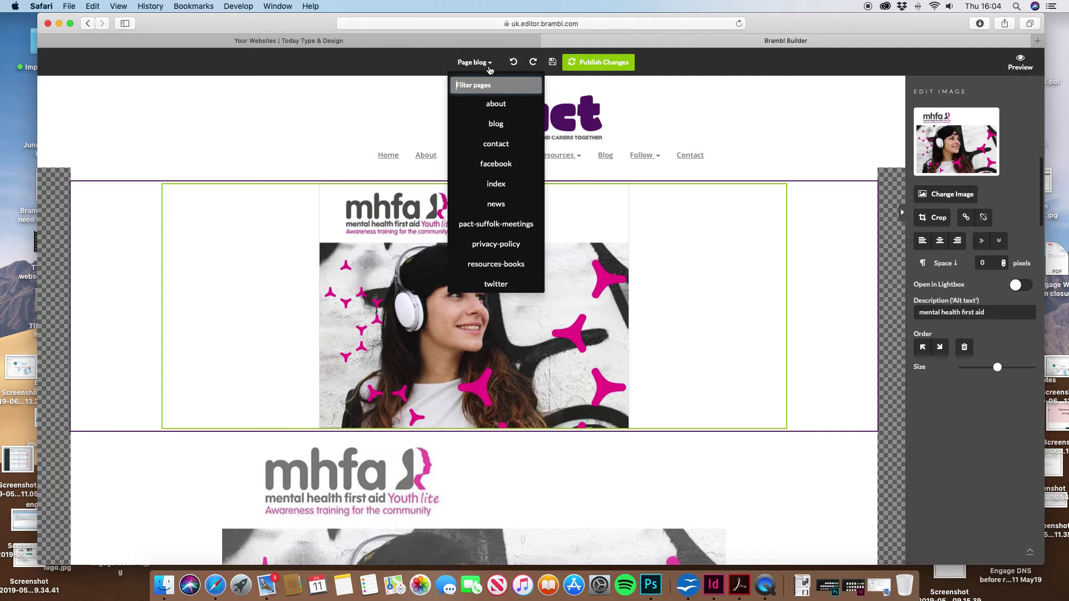
left_click(495, 204)
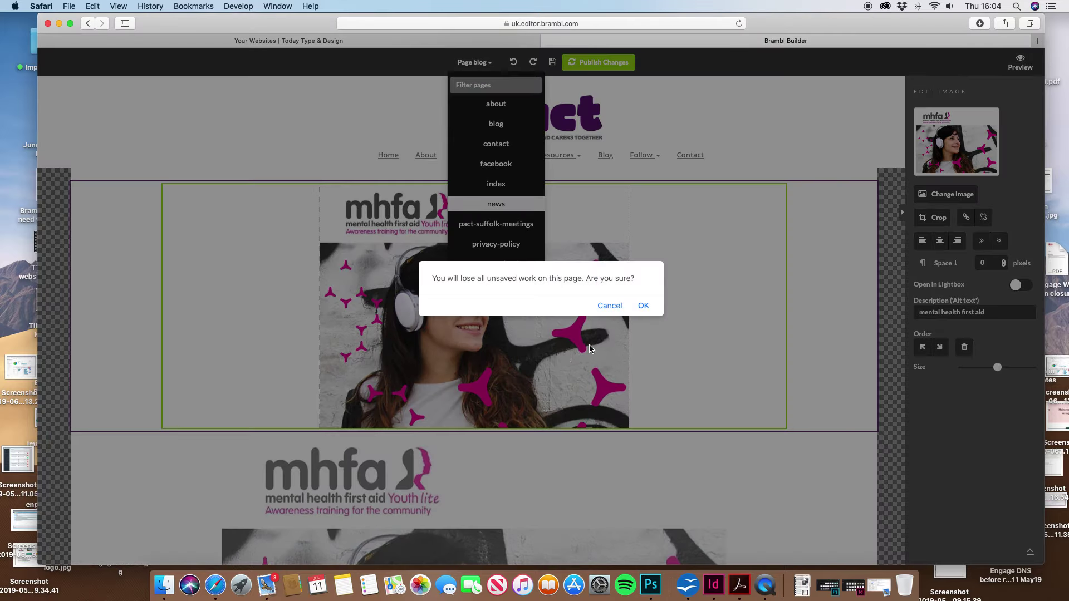
left_click(643, 306)
scroll(592, 294, "up", 5)
scroll(592, 294, "up", 5)
Select the Latest PACT News paragraphs on PTSD rewind treatment and the Charlie Waller Memorial Trust
left_click(592, 290)
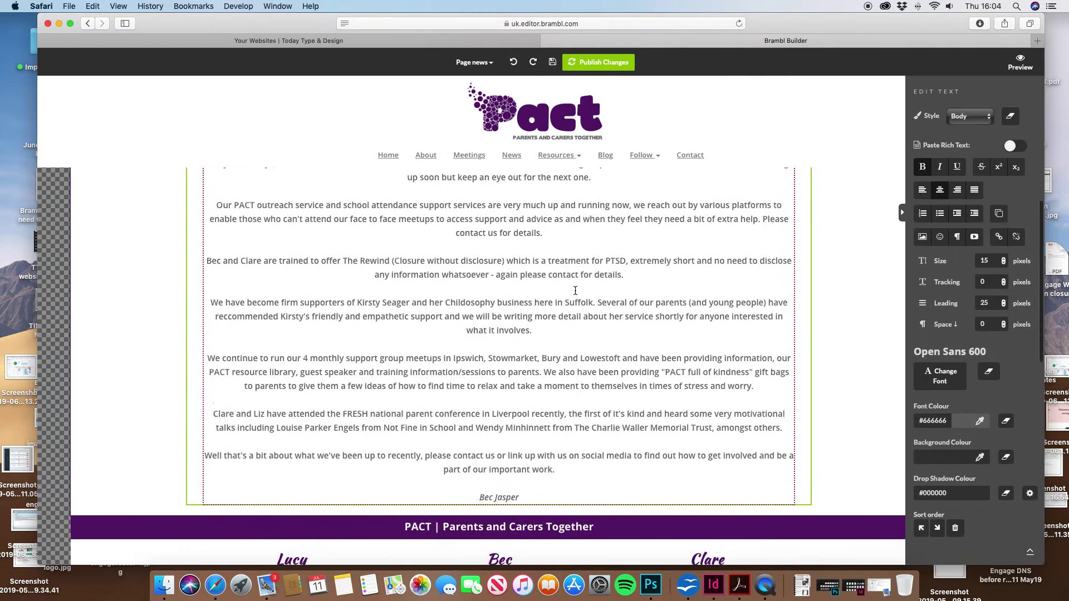
double_click(554, 292)
left_click(526, 258)
triple_click(526, 258)
scroll(526, 257, "up", 5)
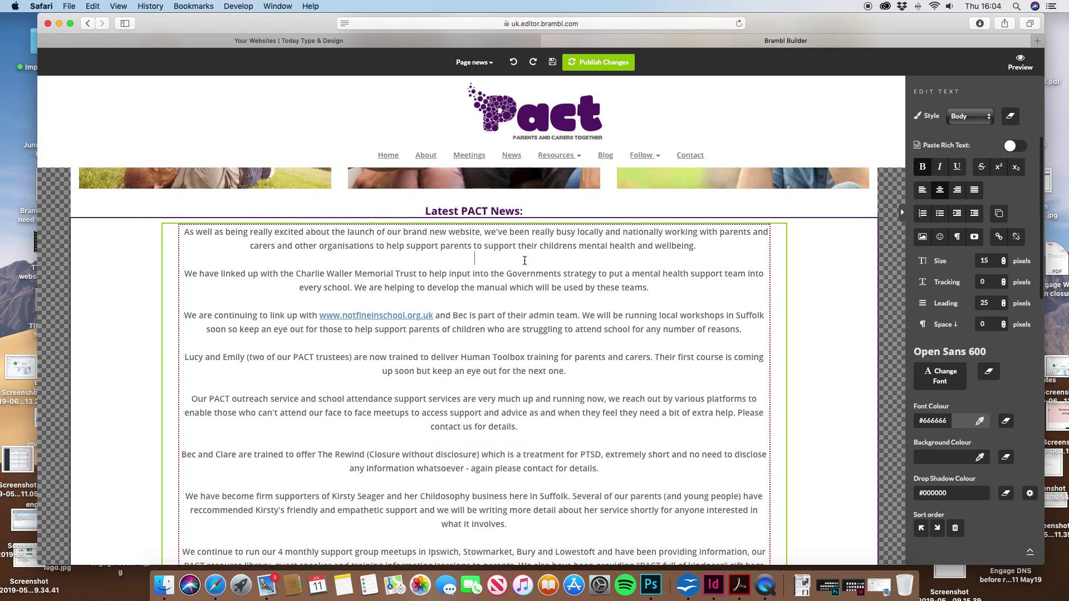
triple_click(521, 243)
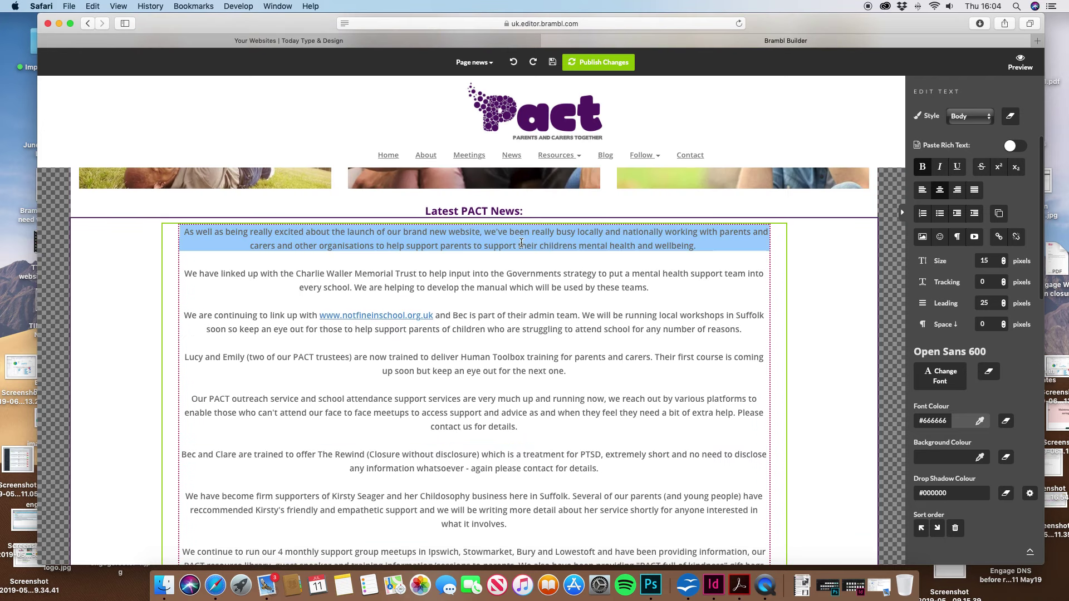
triple_click(545, 283)
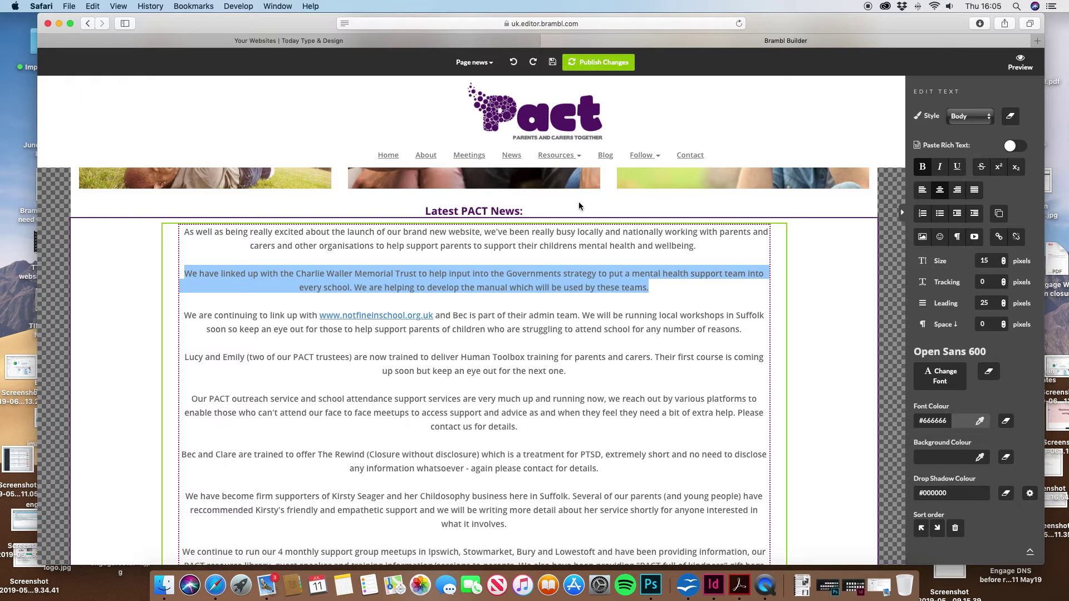
Leave the editor without saving and return to Orderlink's Websites list
scroll(579, 203, "down", 5)
scroll(579, 204, "down", 10)
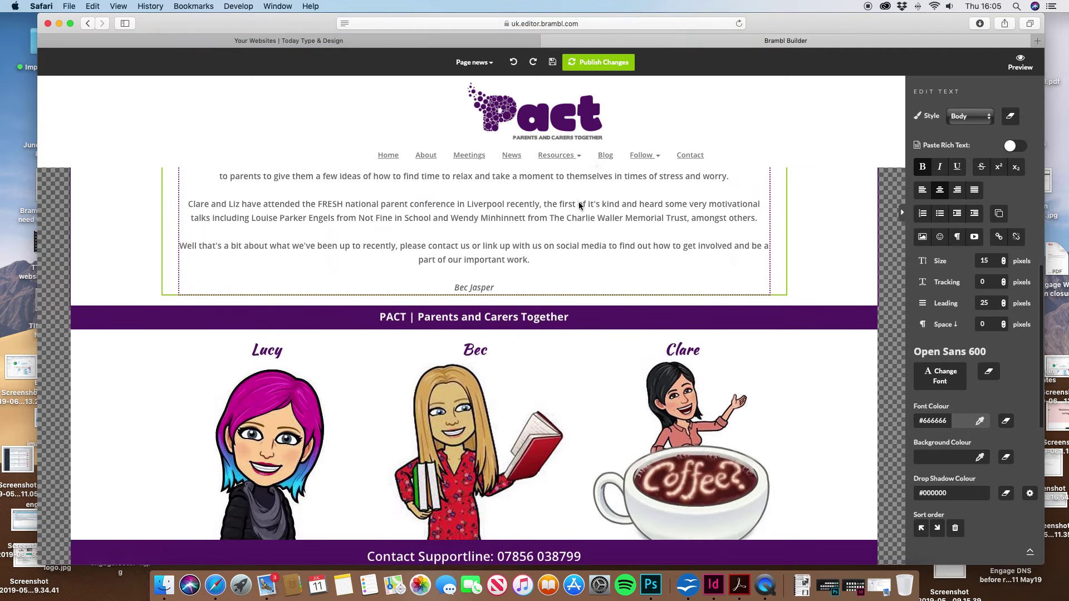
scroll(579, 205, "up", 10)
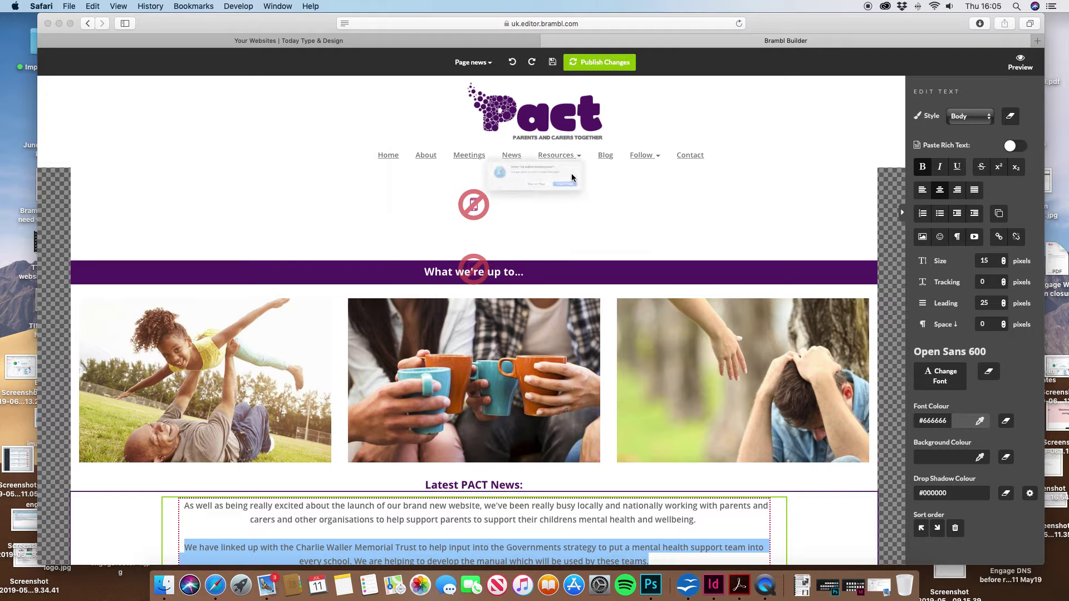
left_click(569, 165)
left_click(615, 201)
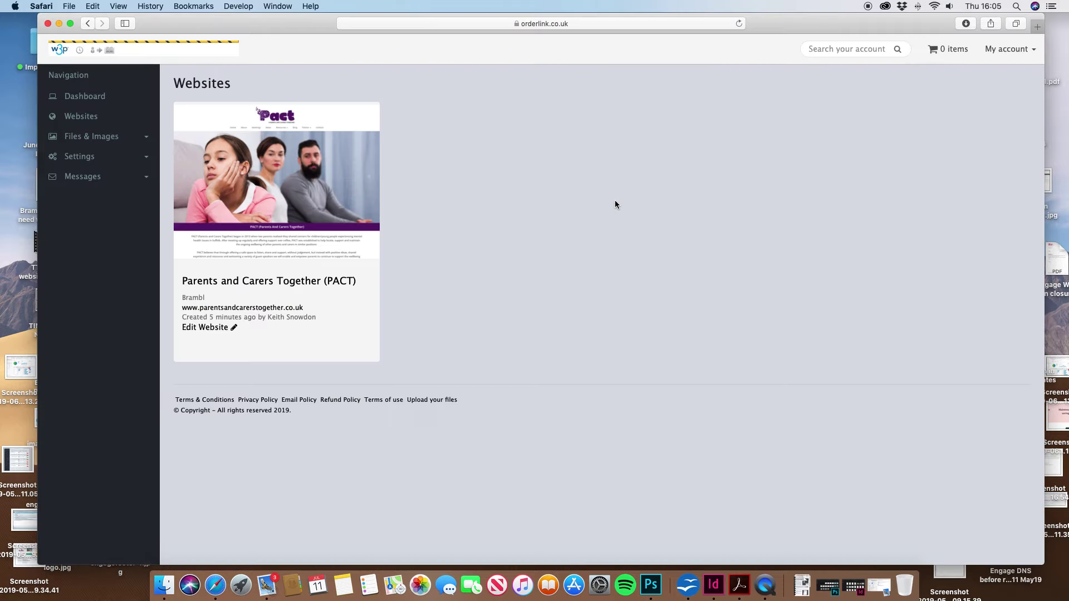